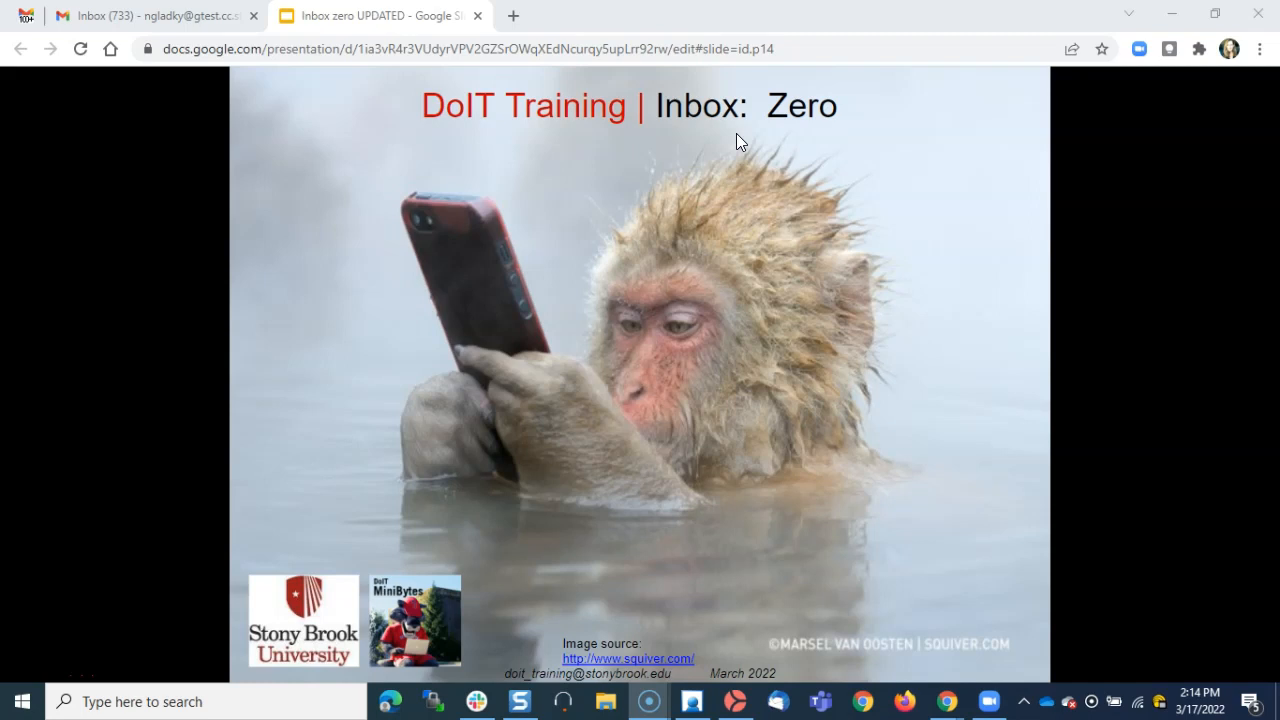
Advance the Inbox Zero presentation through the concept and setup slides to the "Add more Stars to use" slide
{"action": "left_click", "coordinate": [399, 181]}
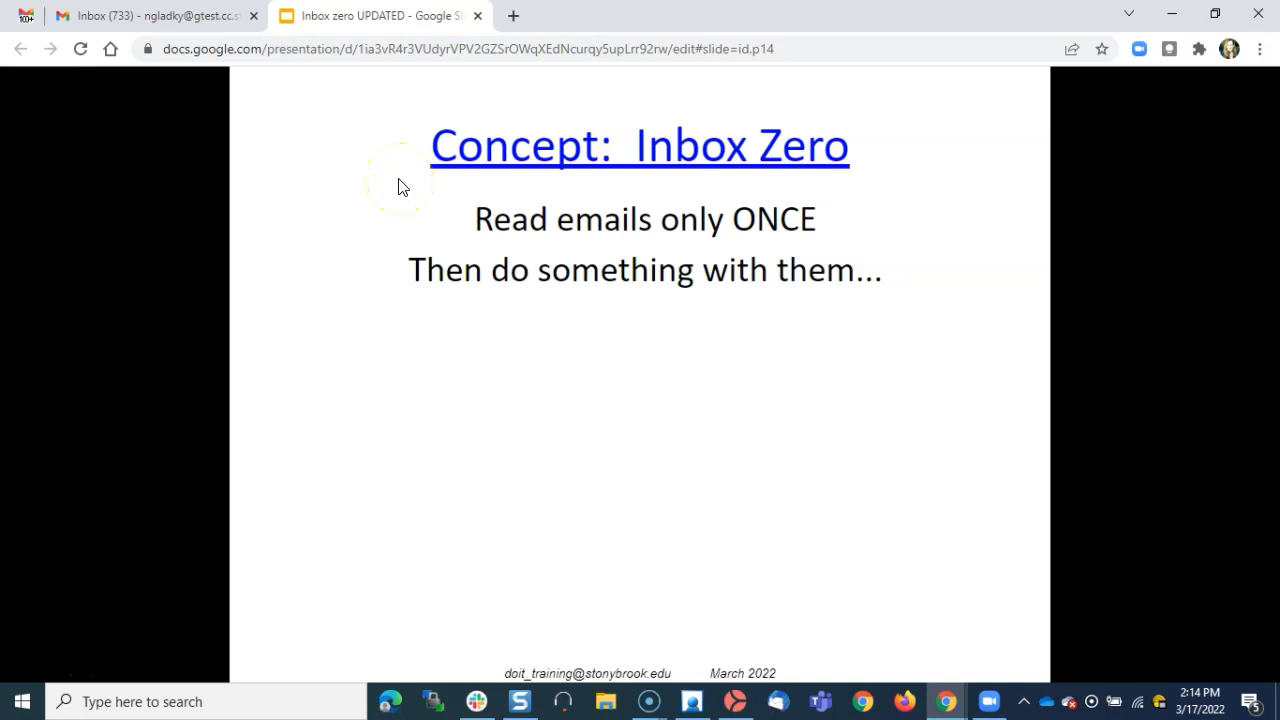
{"action": "left_click", "coordinate": [398, 186]}
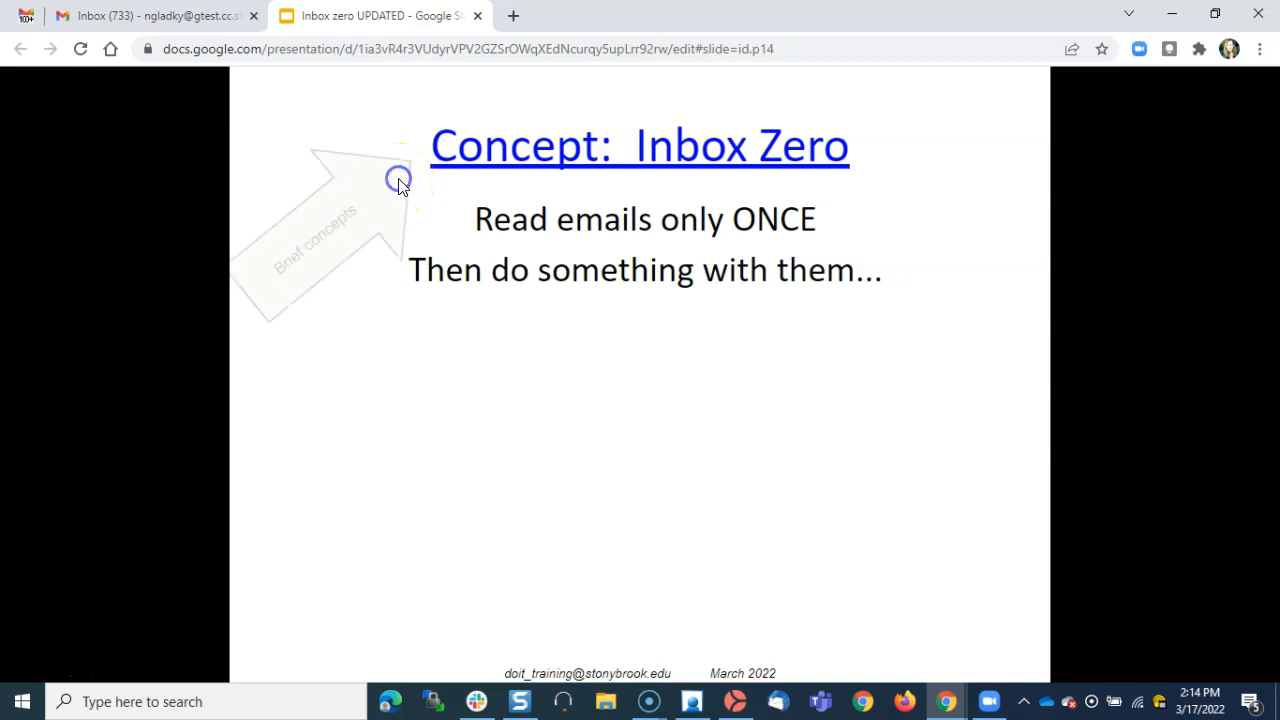
{"action": "left_click", "coordinate": [398, 186]}
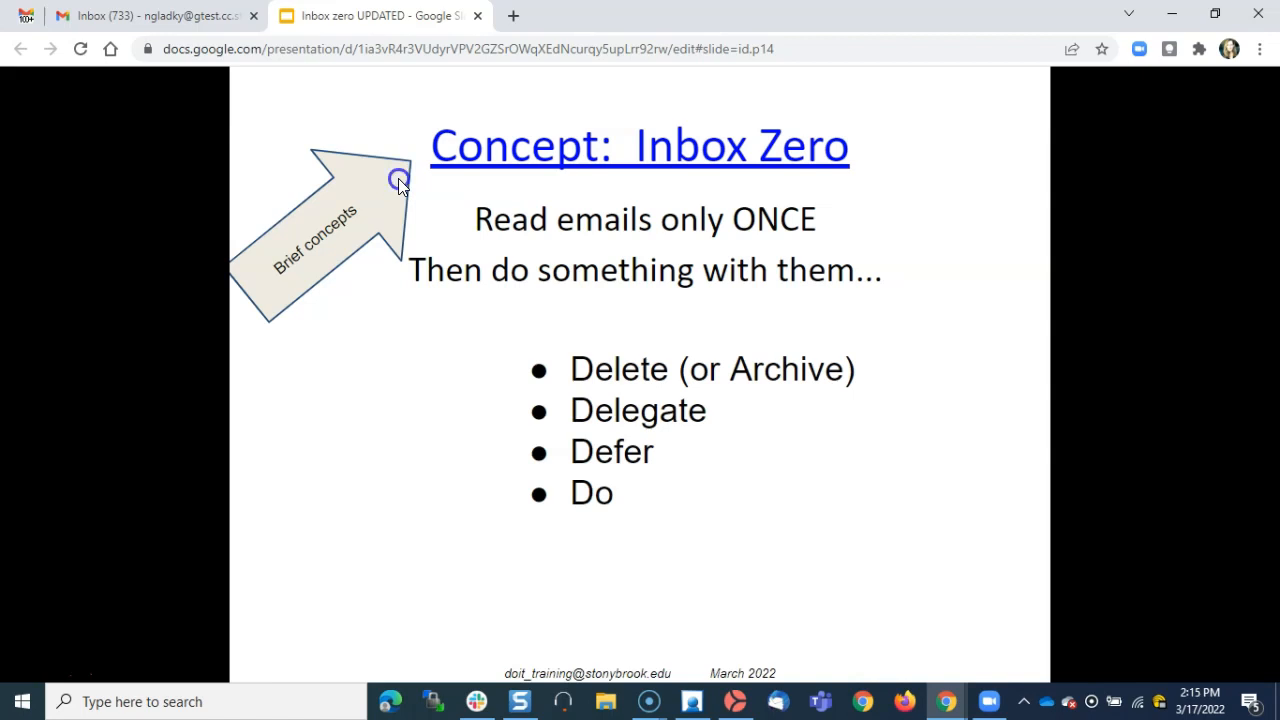
{"action": "left_click", "coordinate": [398, 182]}
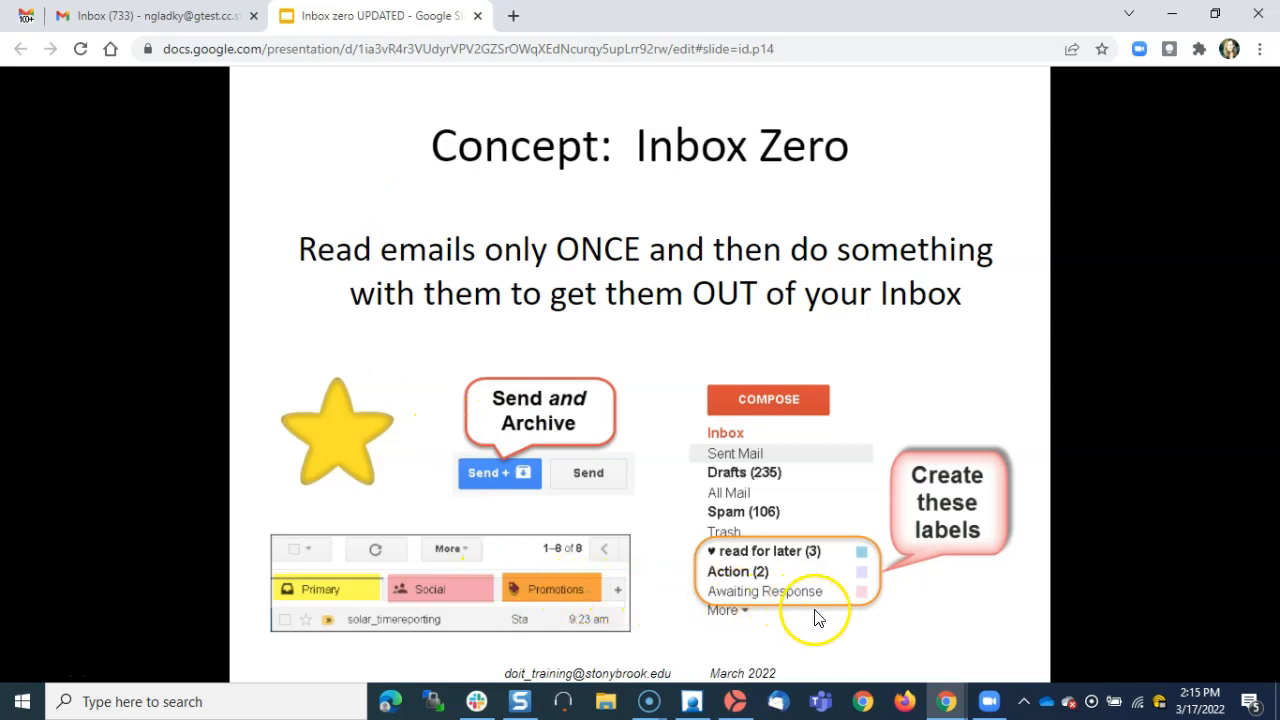
{"action": "left_click", "coordinate": [901, 637]}
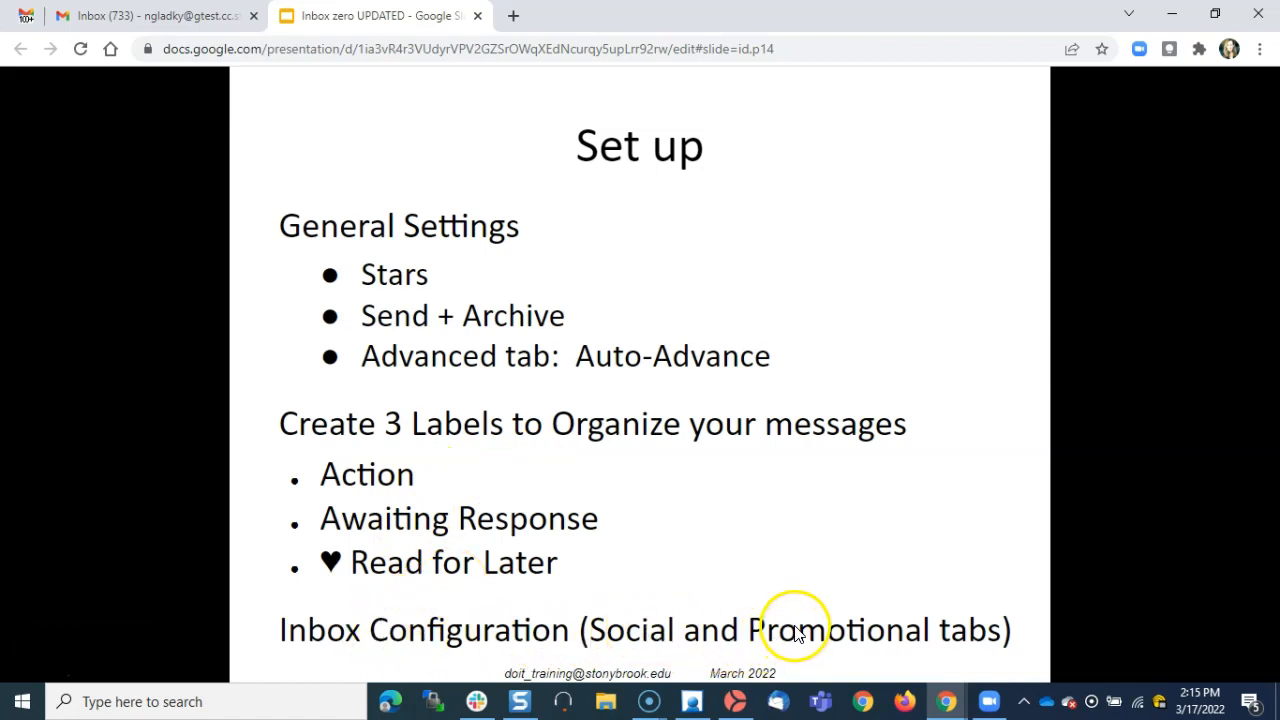
{"action": "left_click", "coordinate": [815, 601]}
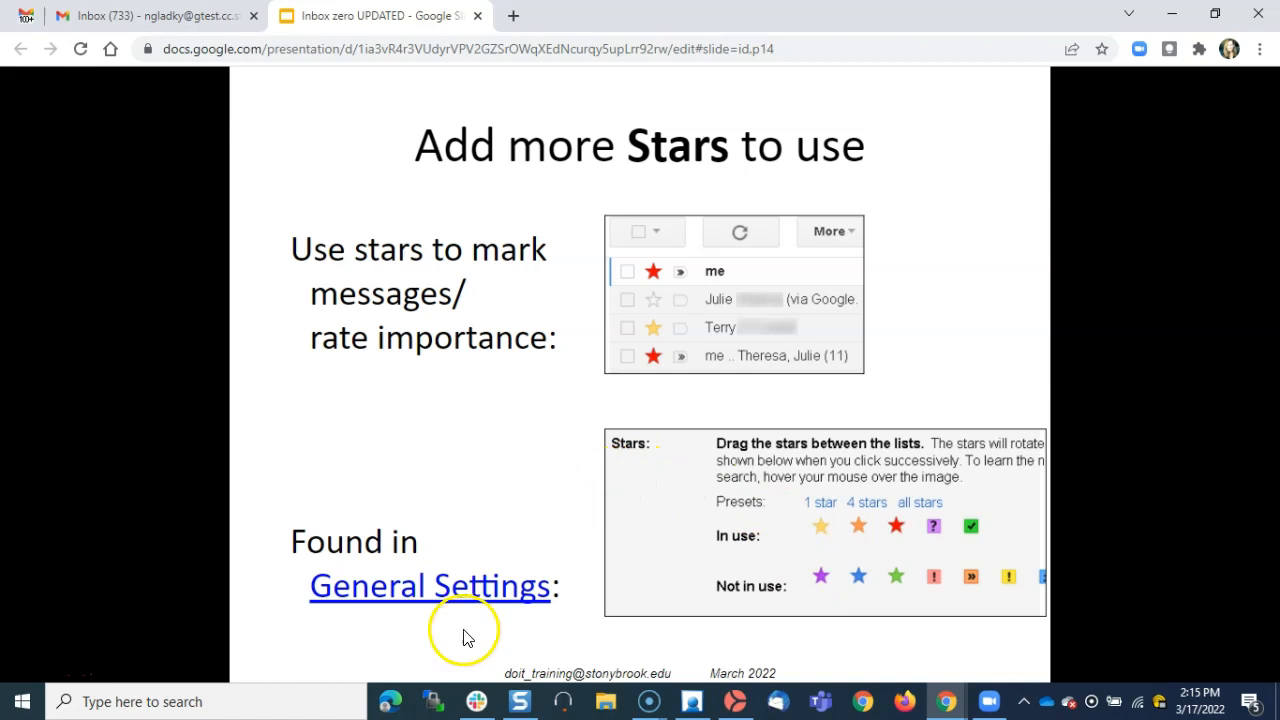
Switch to Gmail and open its full settings on the General page
{"action": "left_click", "coordinate": [172, 16]}
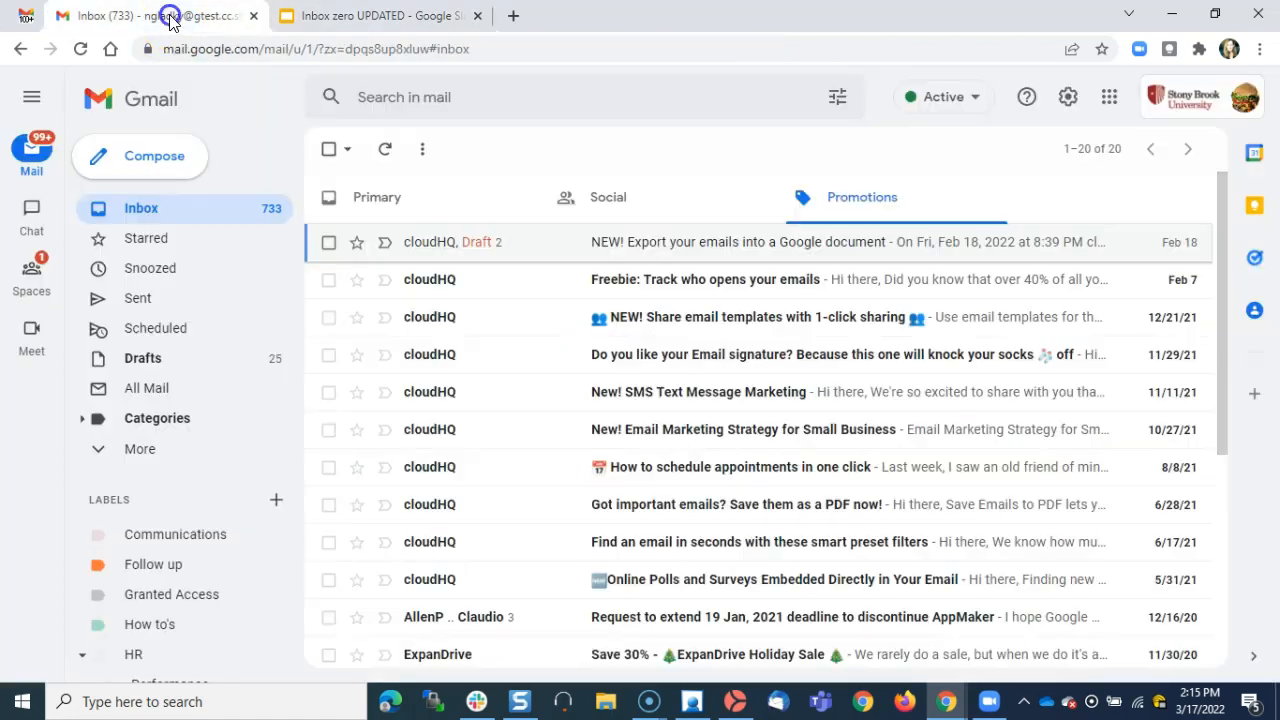
{"action": "left_click", "coordinate": [1068, 96]}
{"action": "left_click", "coordinate": [1065, 205]}
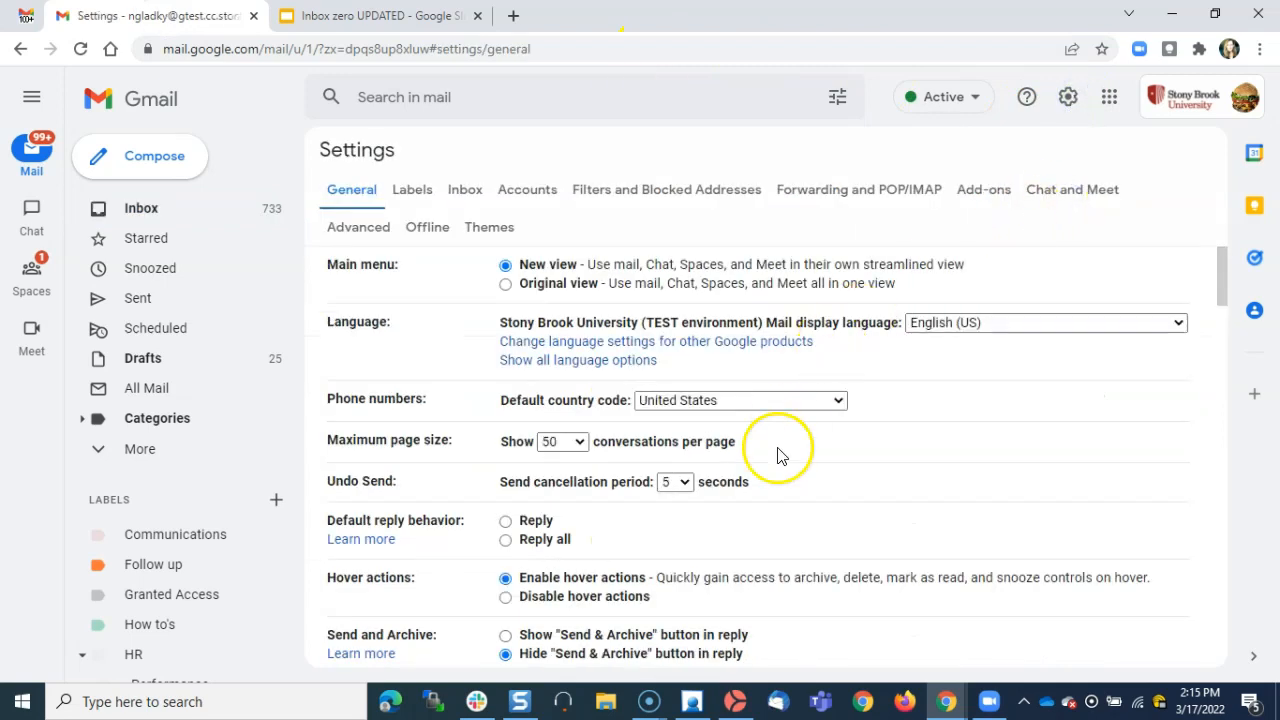
Add the red star, green check and purple question mark to the stars in use and save the settings
{"action": "scroll", "coordinate": [777, 452], "scroll_direction": "down", "scroll_amount": 4}
{"action": "scroll", "coordinate": [777, 455], "scroll_direction": "down", "scroll_amount": 6}
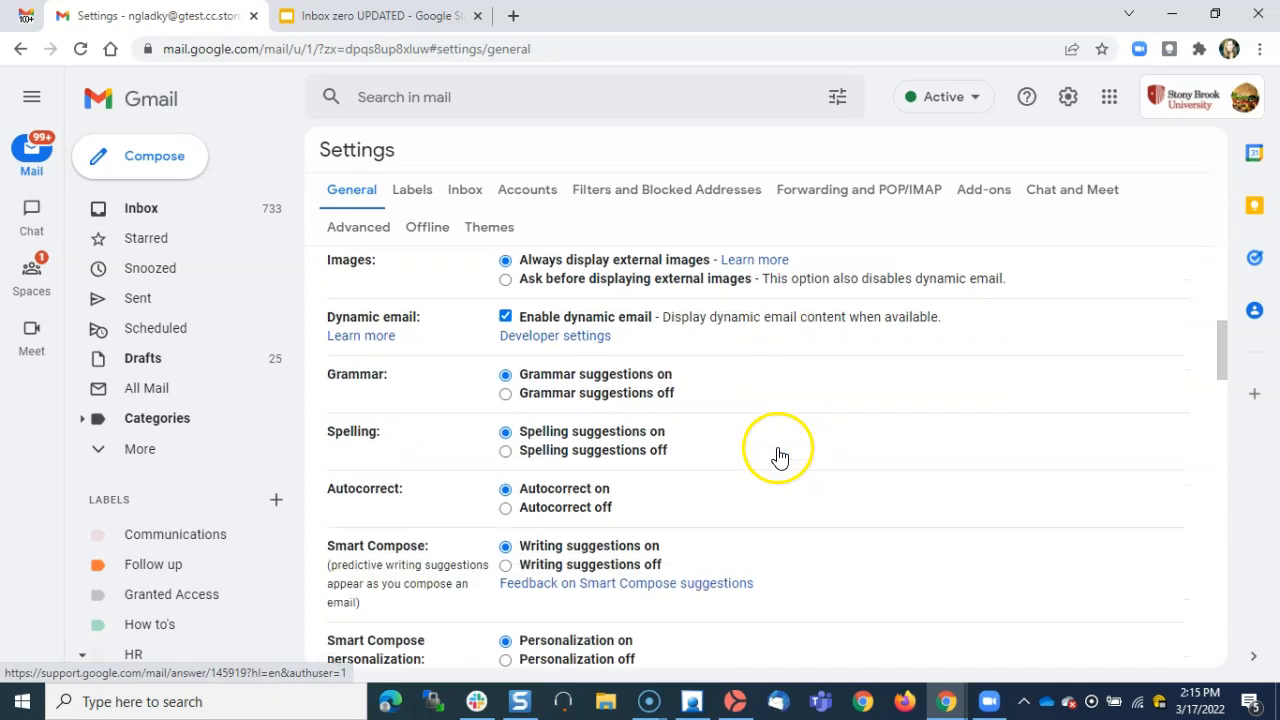
{"action": "scroll", "coordinate": [778, 455], "scroll_direction": "down", "scroll_amount": 6}
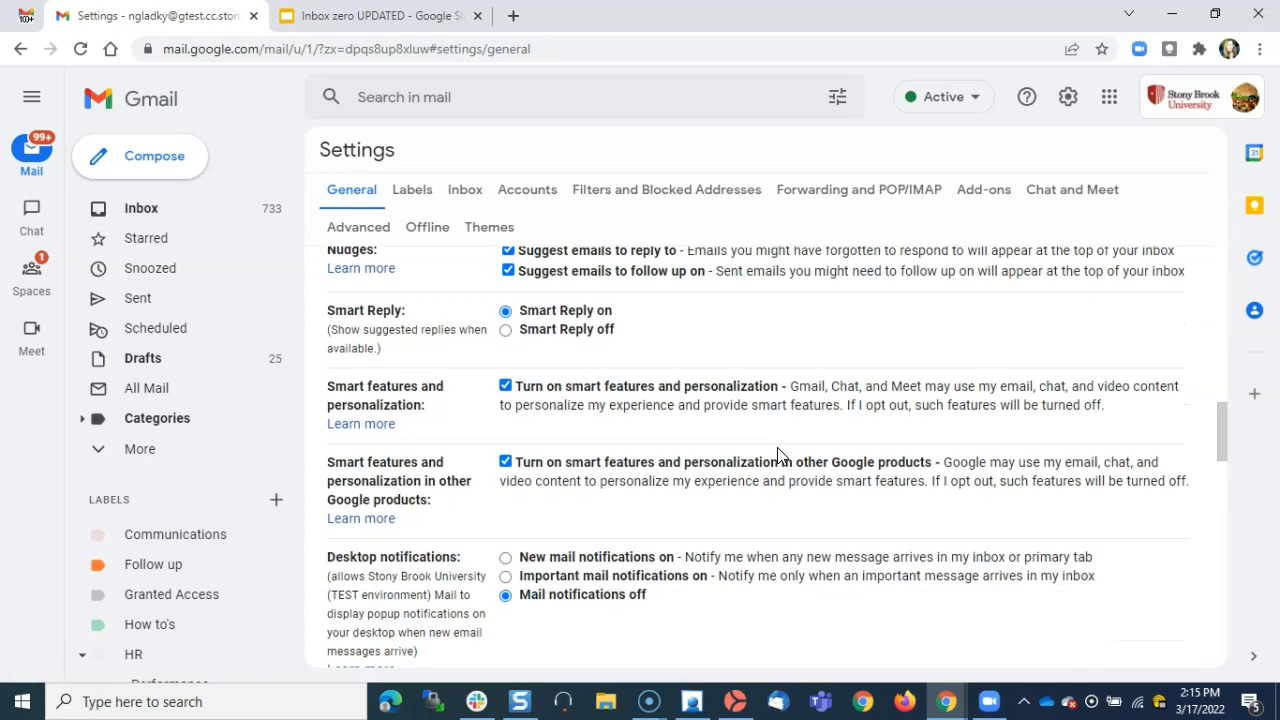
{"action": "scroll", "coordinate": [778, 455], "scroll_direction": "down", "scroll_amount": 1}
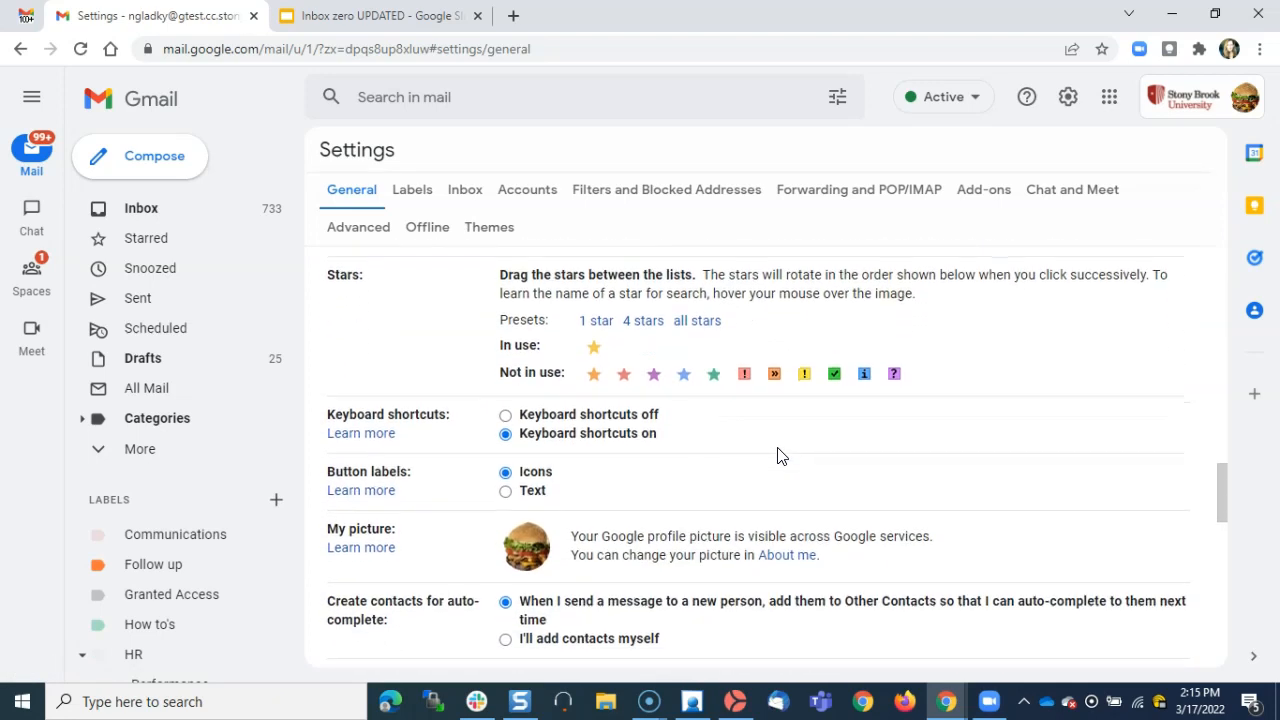
{"action": "left_click_drag", "start_coordinate": [594, 344], "coordinate": [625, 344]}
{"action": "left_click_drag", "start_coordinate": [804, 372], "coordinate": [657, 344]}
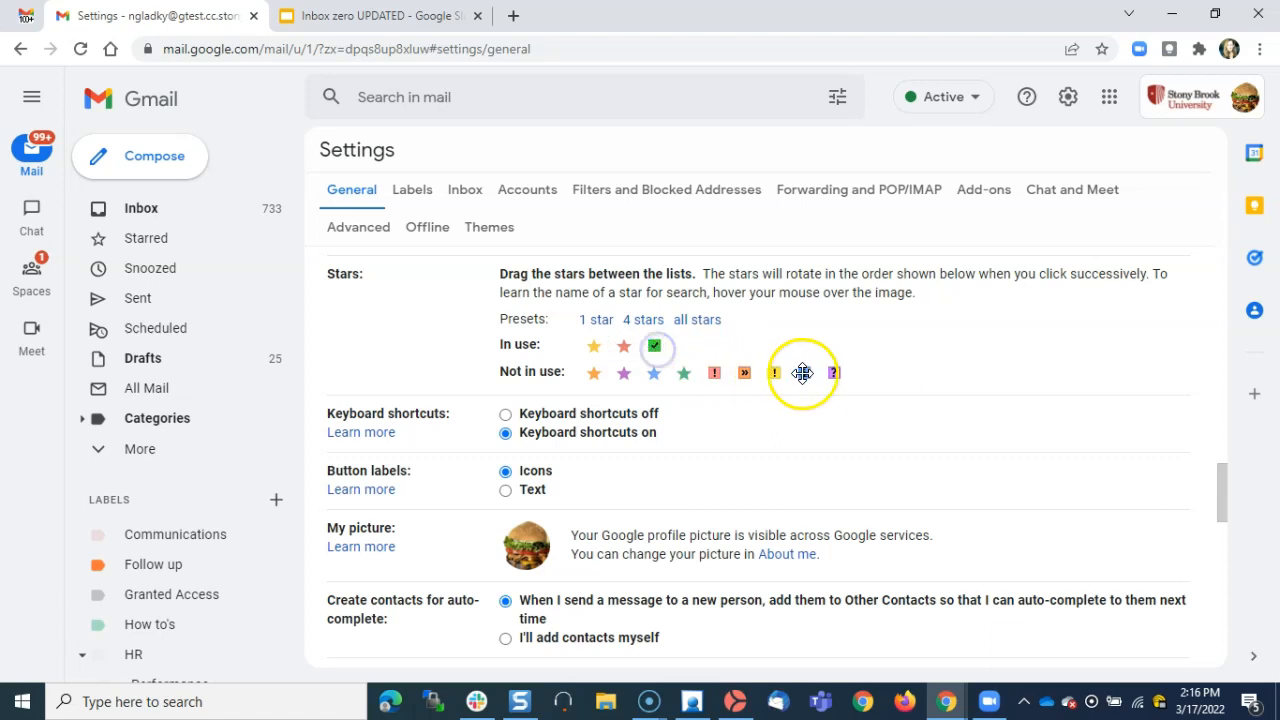
{"action": "left_click_drag", "start_coordinate": [834, 374], "coordinate": [672, 347]}
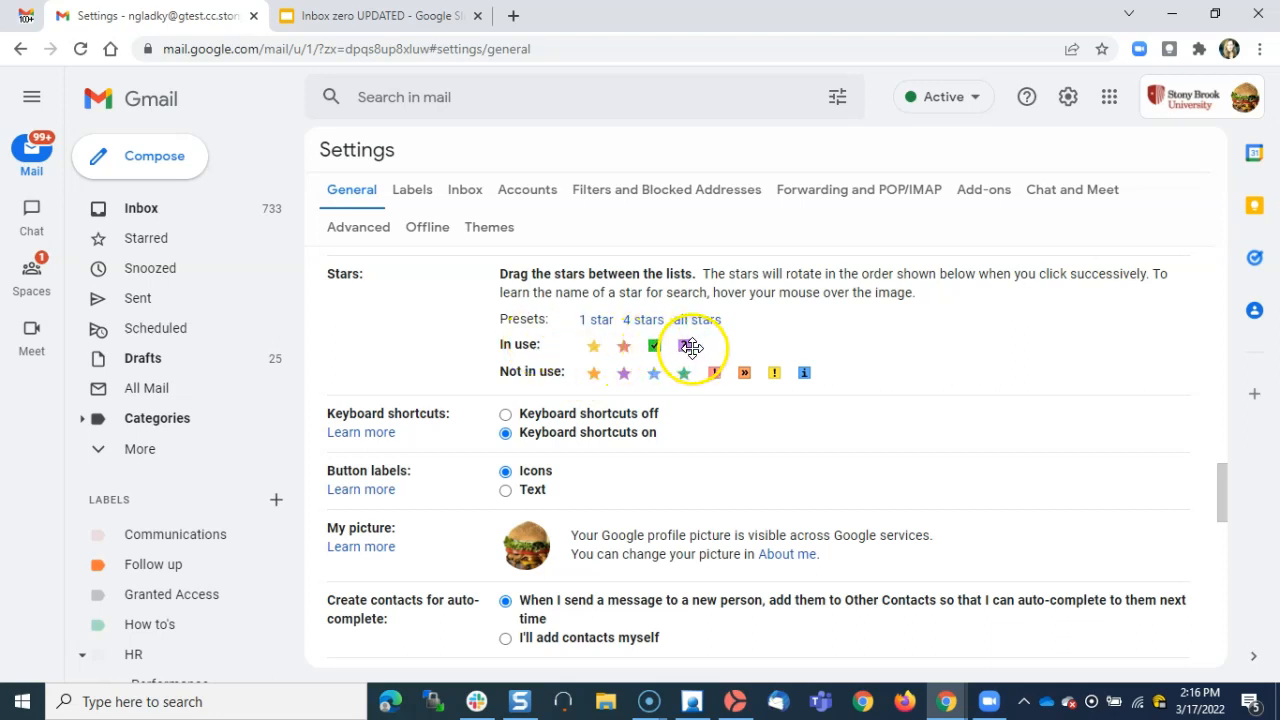
{"action": "scroll", "coordinate": [709, 500], "scroll_direction": "down", "scroll_amount": 10}
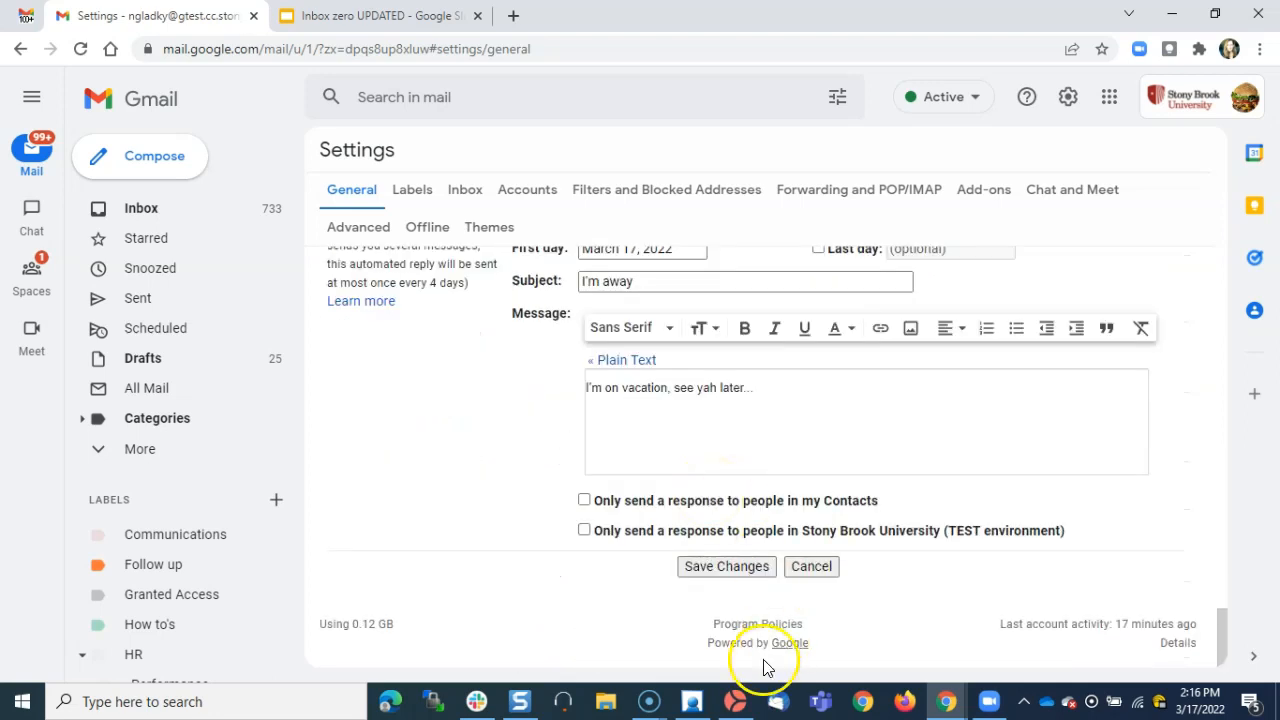
{"action": "left_click", "coordinate": [726, 566]}
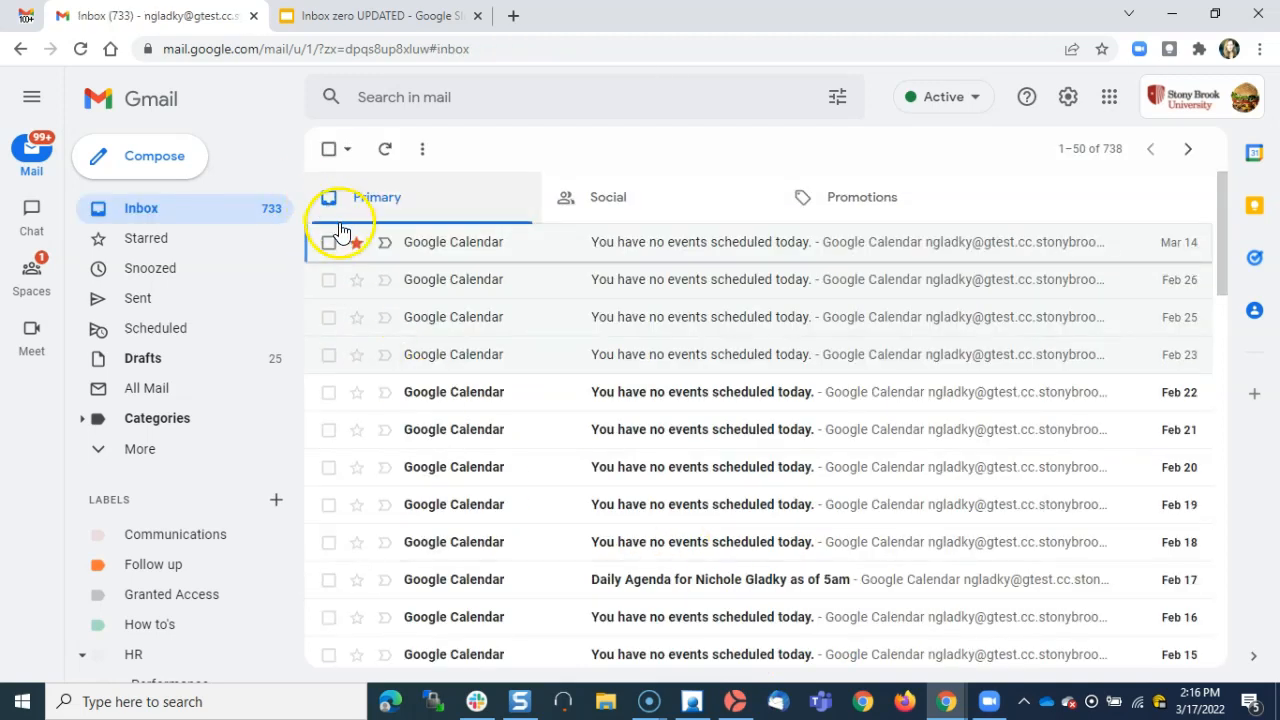
Mark the Feb 26 Google Calendar message with the purple question mark star
{"action": "left_click", "coordinate": [357, 281]}
{"action": "left_click", "coordinate": [357, 281]}
{"action": "left_click", "coordinate": [358, 284]}
{"action": "left_click", "coordinate": [358, 284]}
{"action": "left_click", "coordinate": [358, 284]}
{"action": "left_click", "coordinate": [358, 284]}
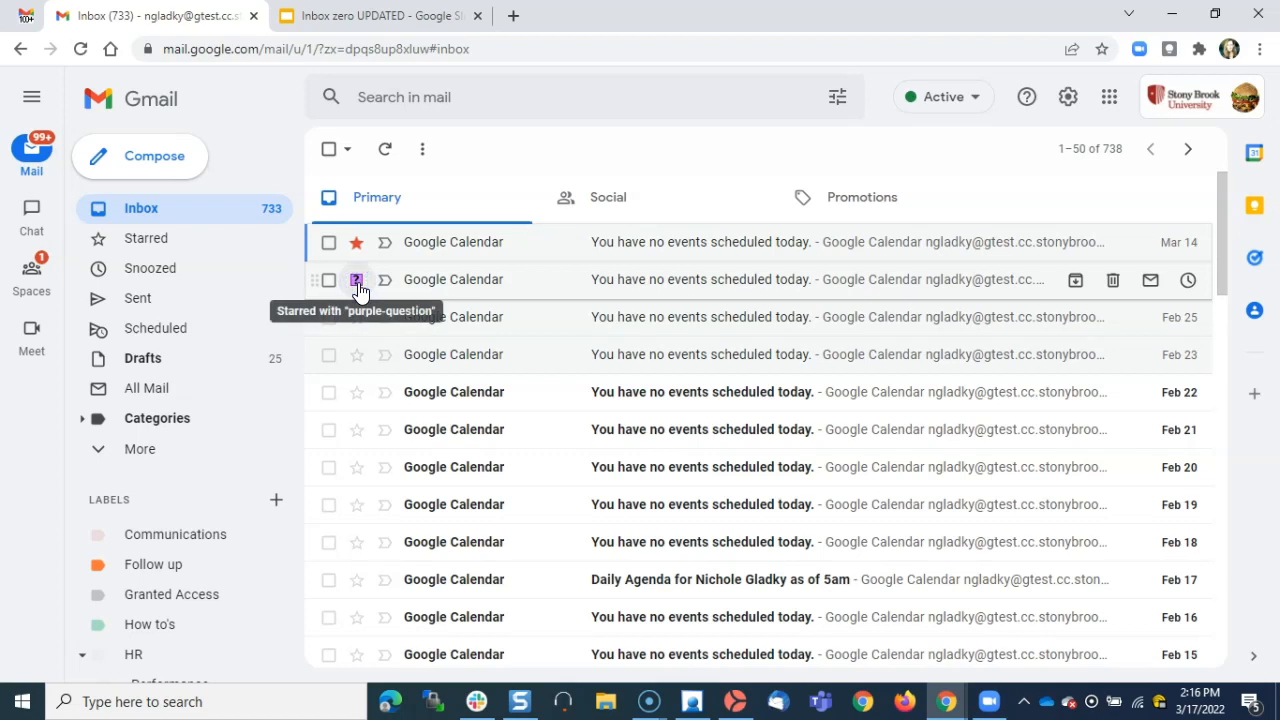
Mark the Feb 23 Google Calendar message with the green check and the Feb 22 message with the red star
{"action": "left_click", "coordinate": [358, 356]}
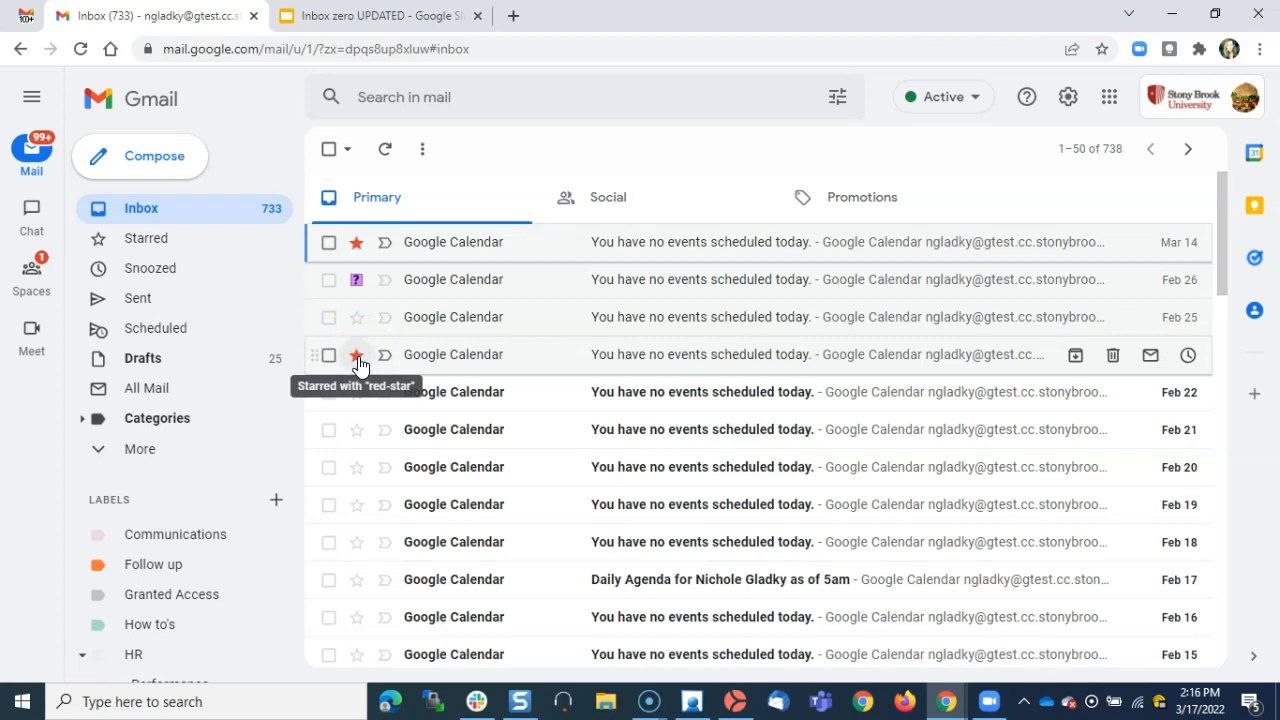
{"action": "left_click", "coordinate": [357, 356]}
{"action": "left_click", "coordinate": [358, 361]}
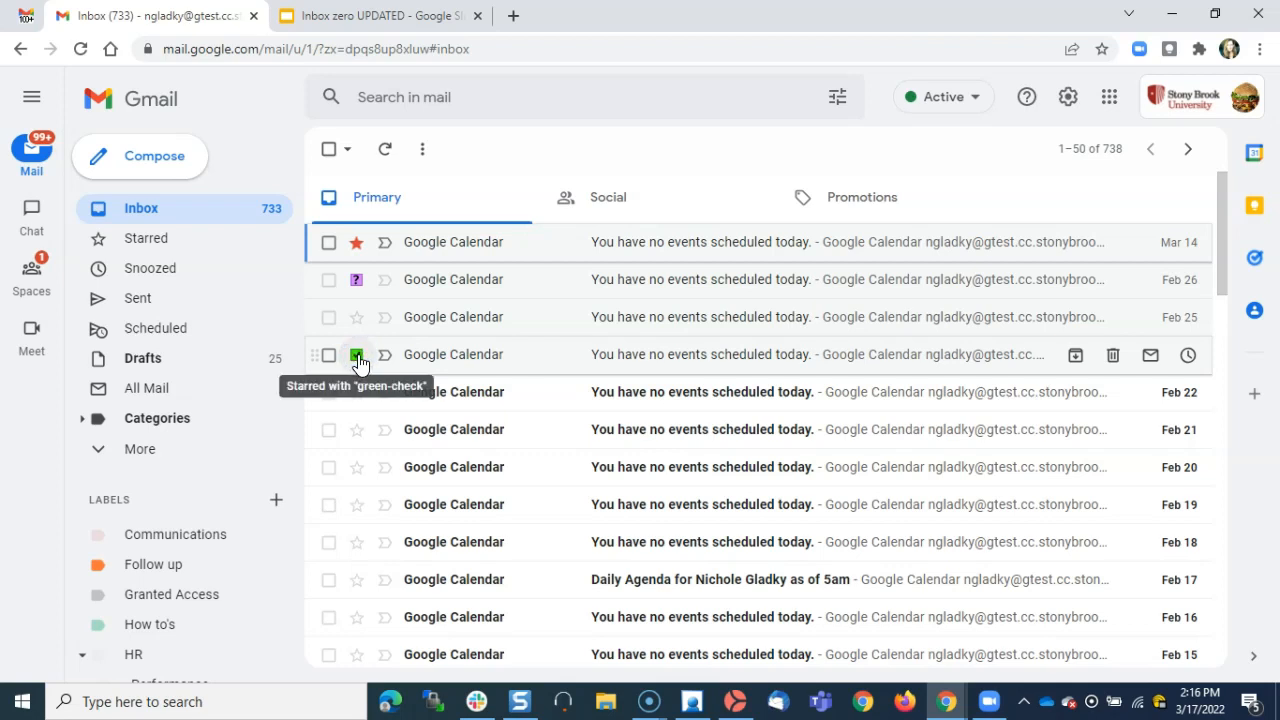
{"action": "left_click", "coordinate": [356, 396]}
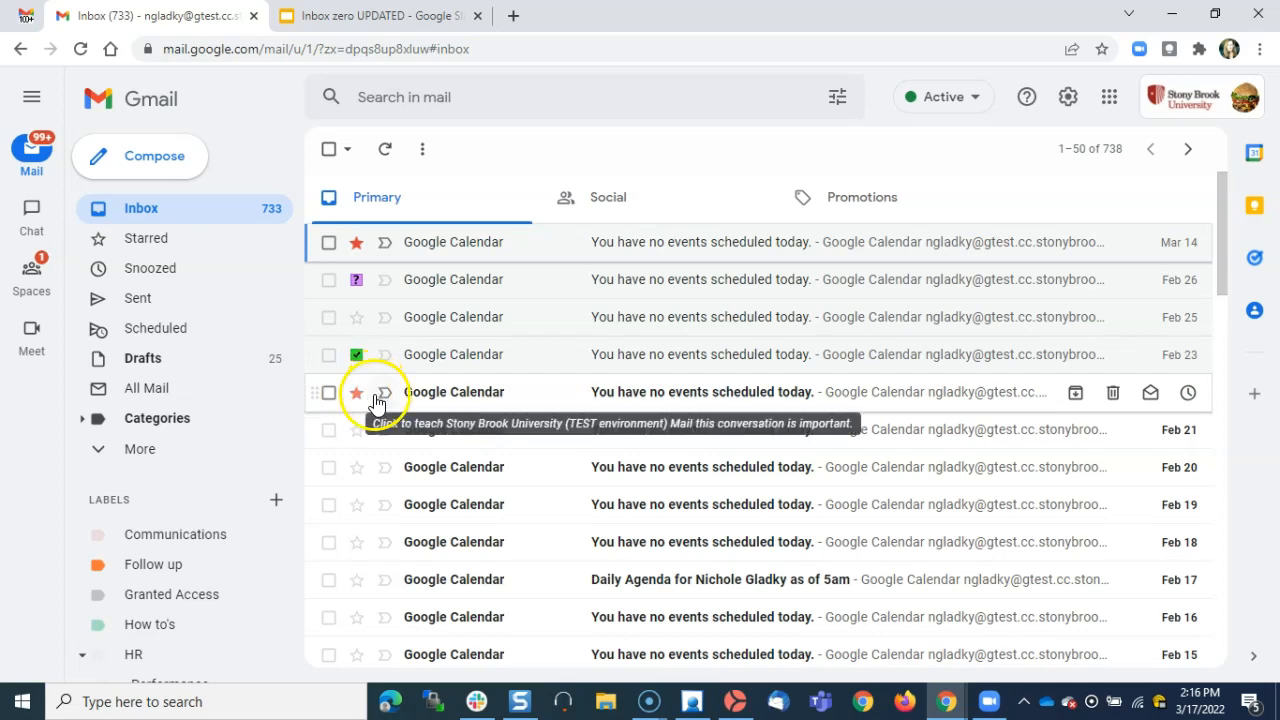
Switch to the Inbox Zero slides and advance to the Send + Archive slide
{"action": "left_click", "coordinate": [403, 15]}
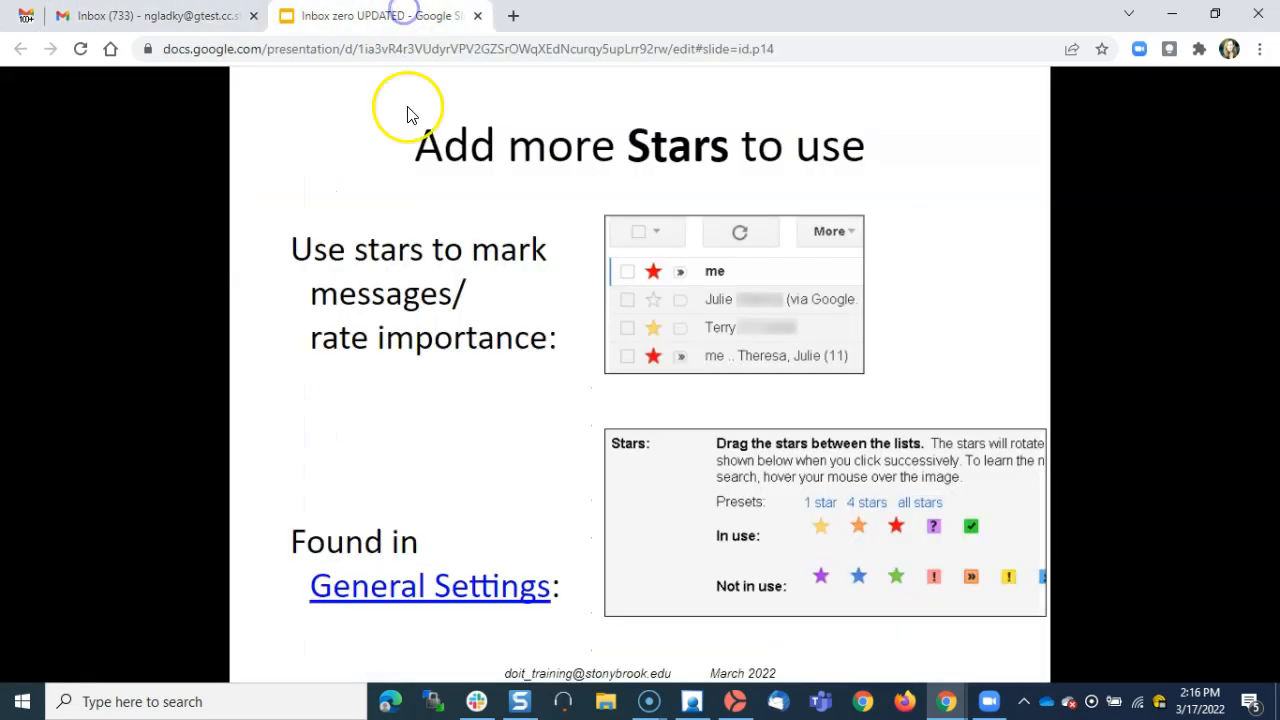
{"action": "left_click", "coordinate": [419, 428]}
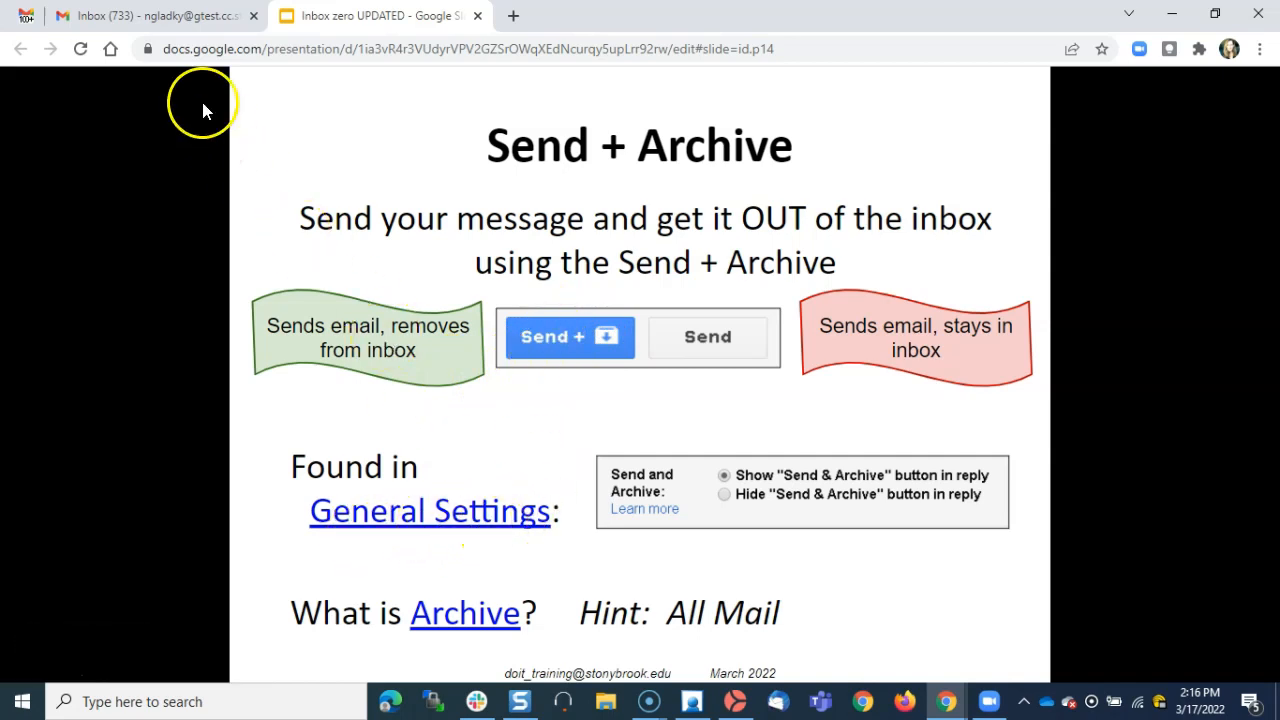
Return to Gmail, set Send and Archive to show the "Send & Archive" button in replies, and save the settings
{"action": "left_click", "coordinate": [183, 18]}
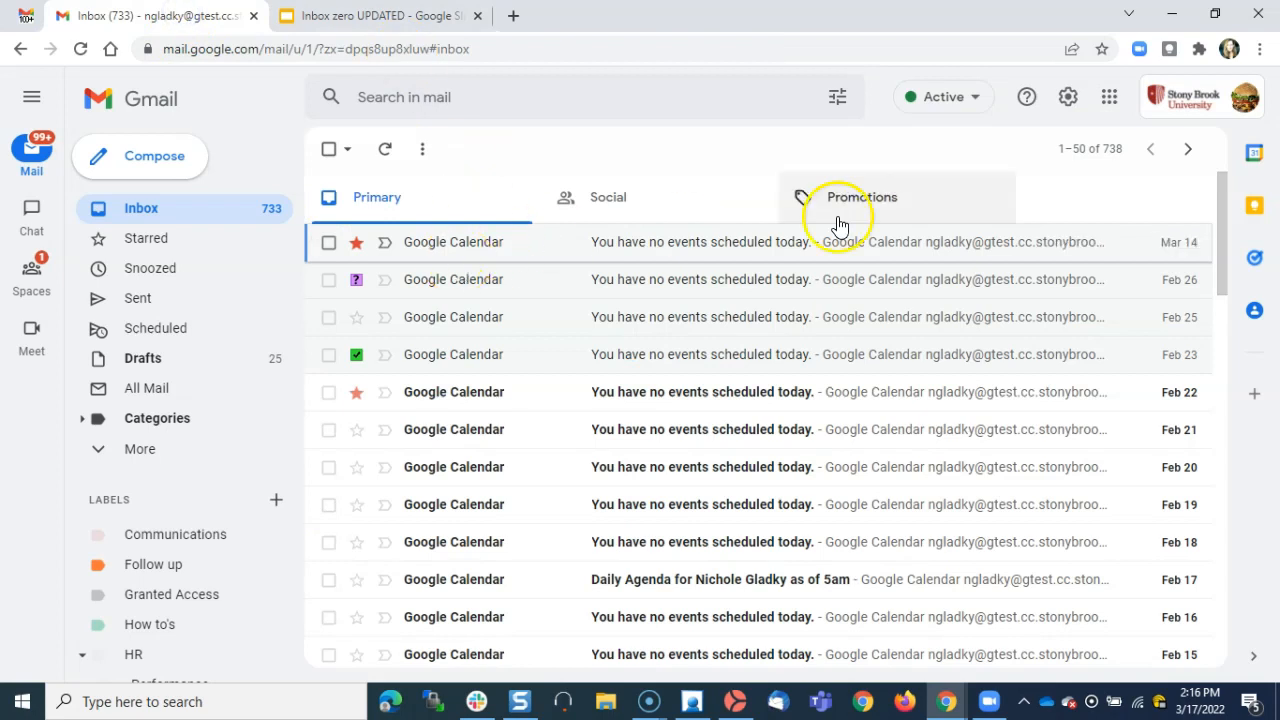
{"action": "left_click", "coordinate": [1068, 96]}
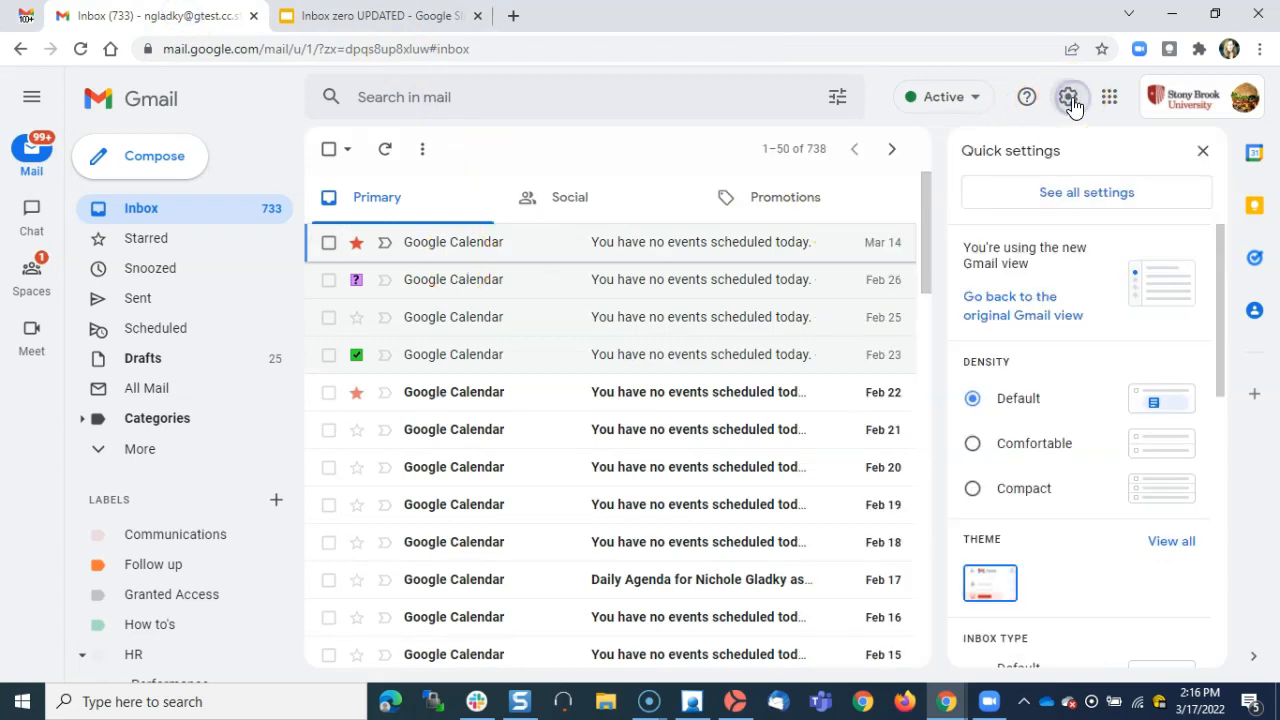
{"action": "left_click", "coordinate": [1062, 194]}
{"action": "scroll", "coordinate": [747, 357], "scroll_direction": "down", "scroll_amount": 1}
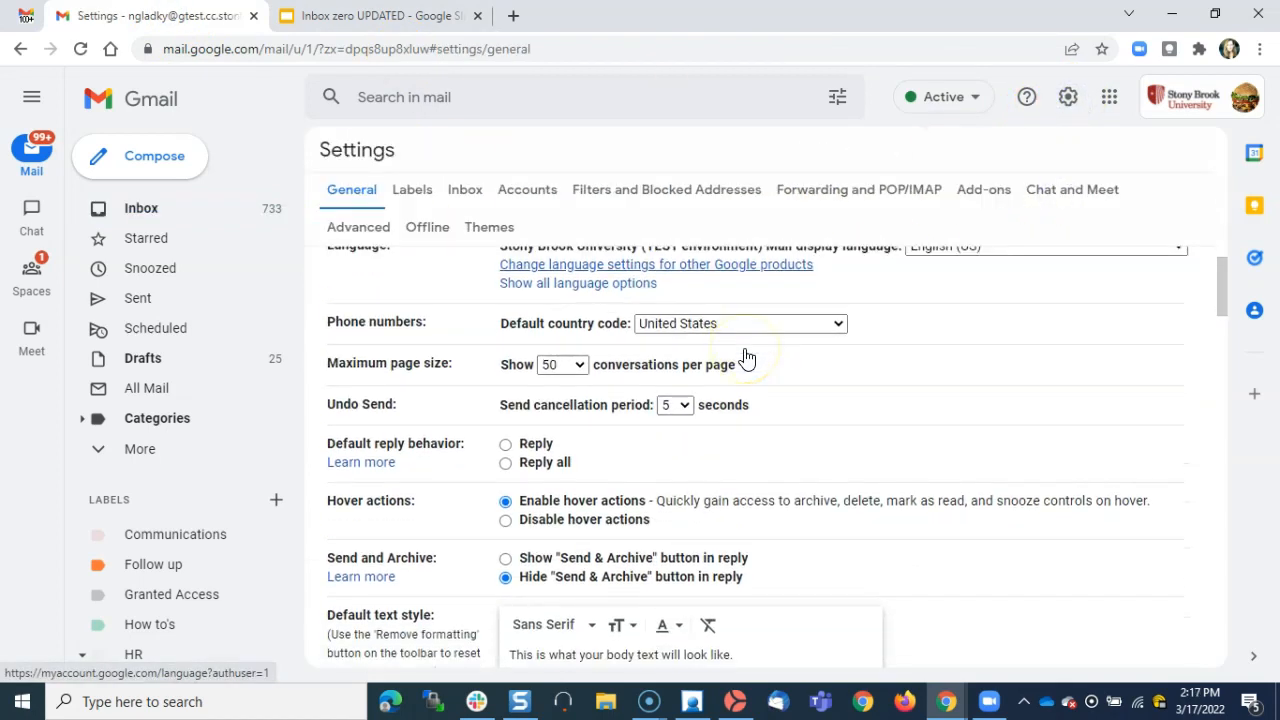
{"action": "scroll", "coordinate": [747, 357], "scroll_direction": "down", "scroll_amount": 1}
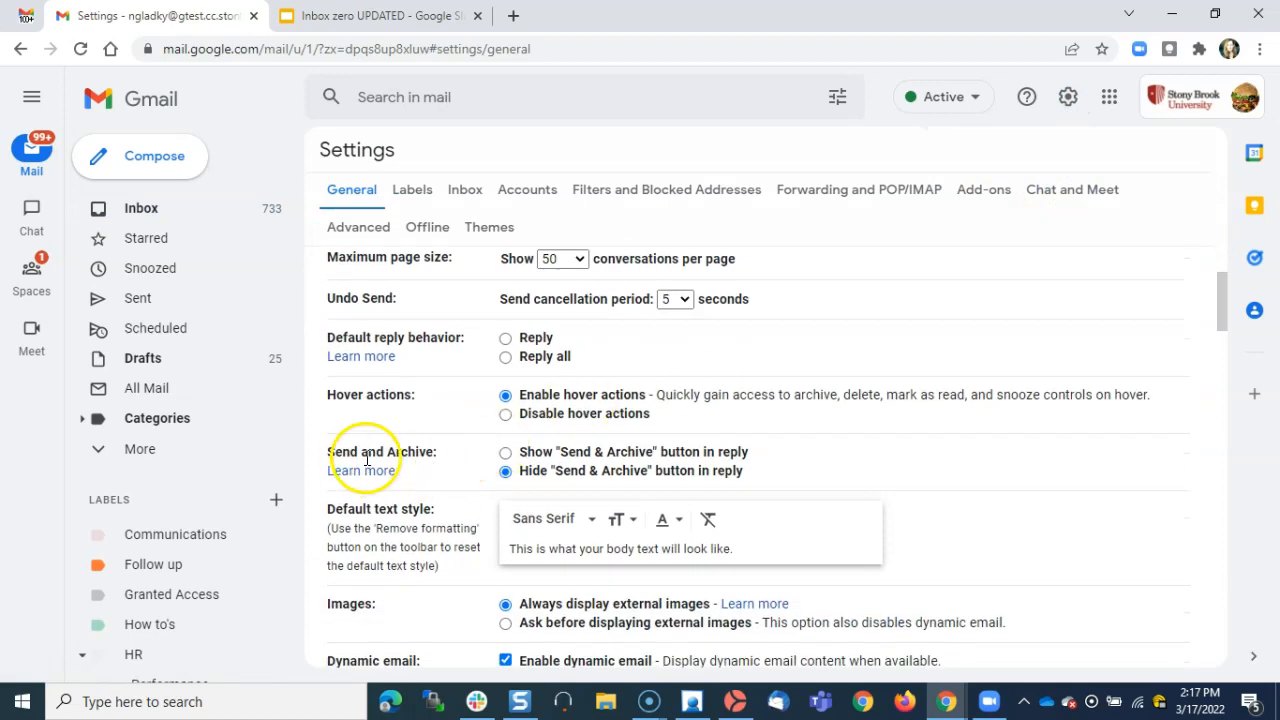
{"action": "left_click", "coordinate": [509, 456]}
{"action": "scroll", "coordinate": [740, 505], "scroll_direction": "down", "scroll_amount": 20}
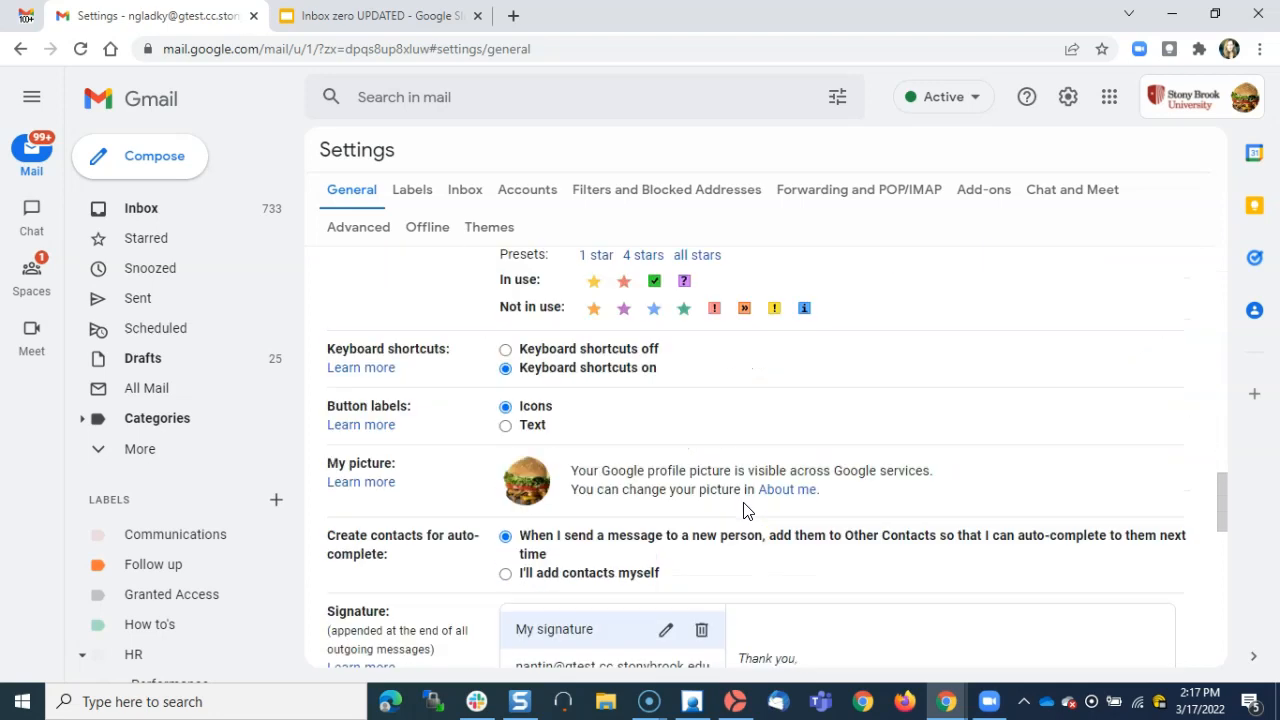
{"action": "scroll", "coordinate": [745, 510], "scroll_direction": "down", "scroll_amount": 5}
{"action": "left_click", "coordinate": [726, 564]}
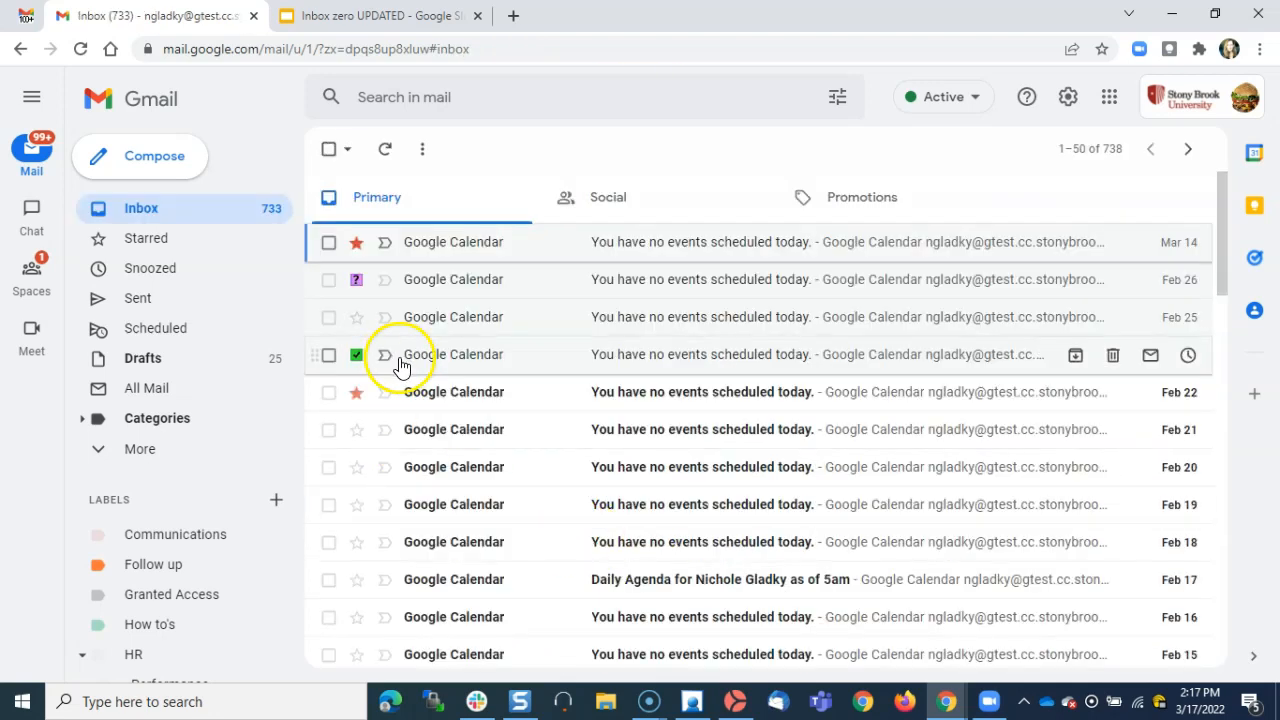
Open the Feb 21 Google Calendar message and start a reply to examine its Send + Archive option
{"action": "left_click", "coordinate": [464, 435]}
{"action": "left_click", "coordinate": [433, 472]}
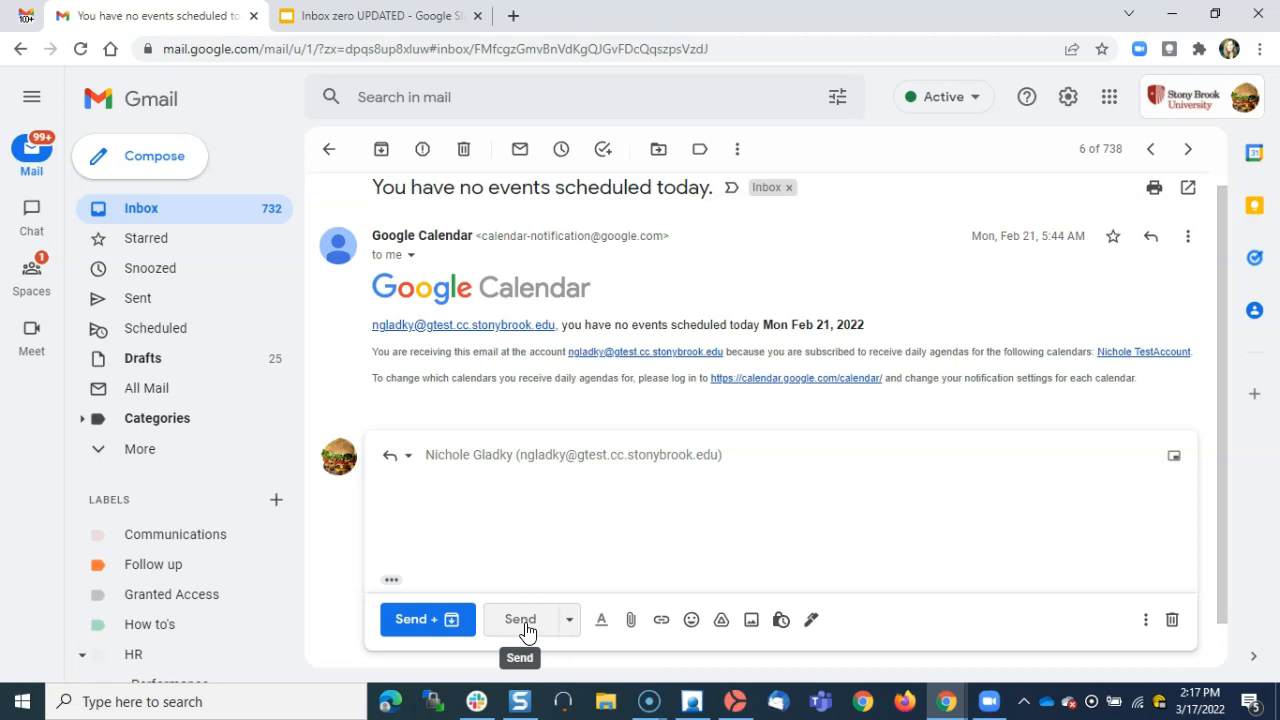
{"action": "left_click", "coordinate": [418, 626]}
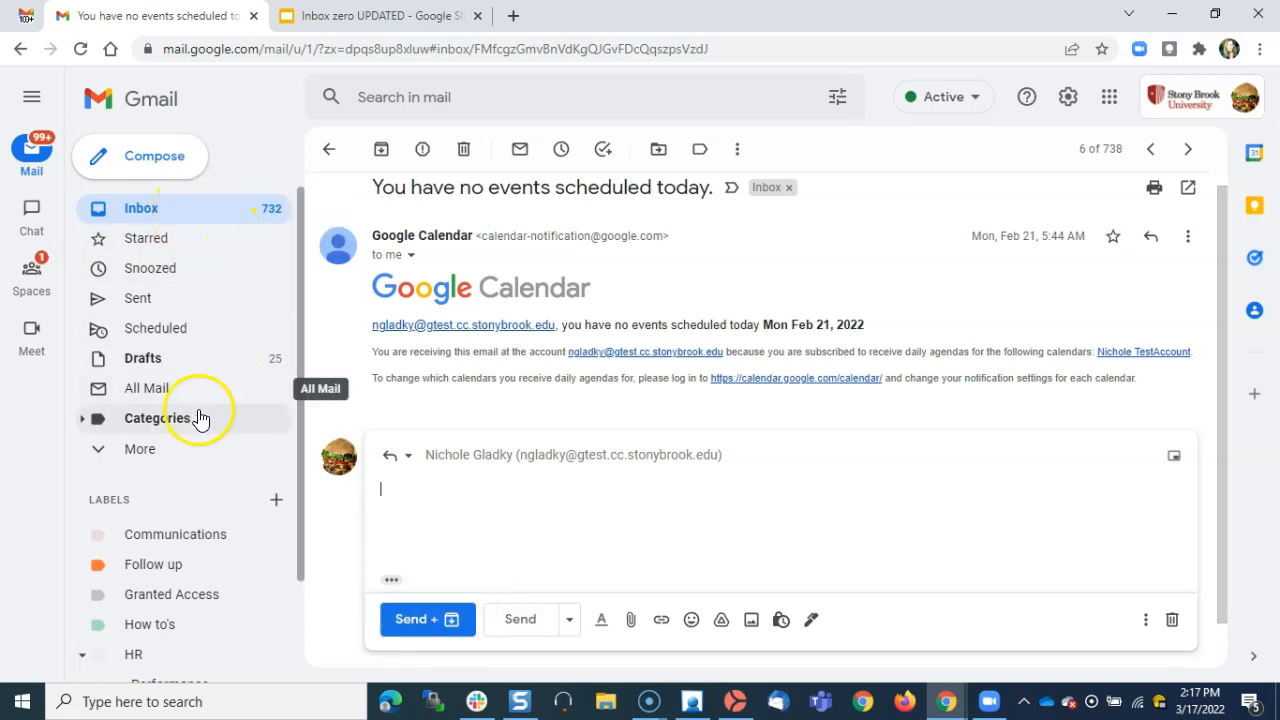
{"action": "left_click", "coordinate": [143, 397]}
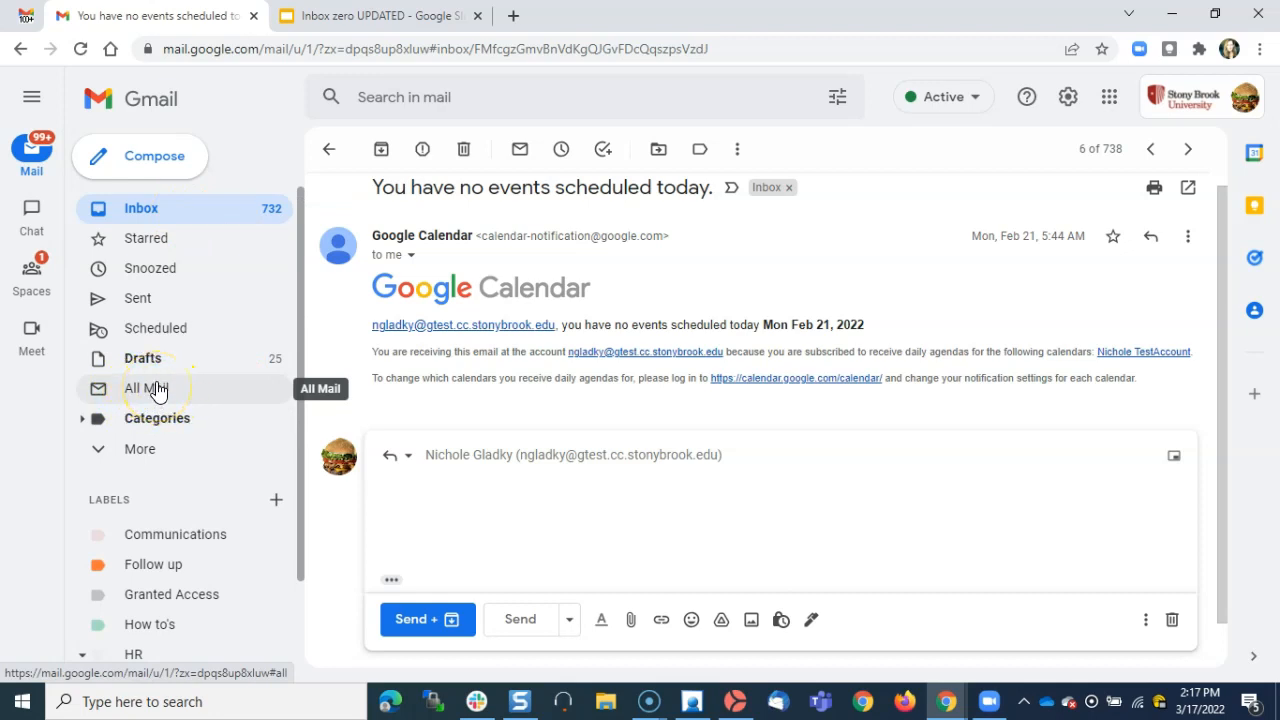
Switch to the Inbox Zero slides and advance past "Why Archive?" to the Auto-Advance slide
{"action": "left_click", "coordinate": [380, 15]}
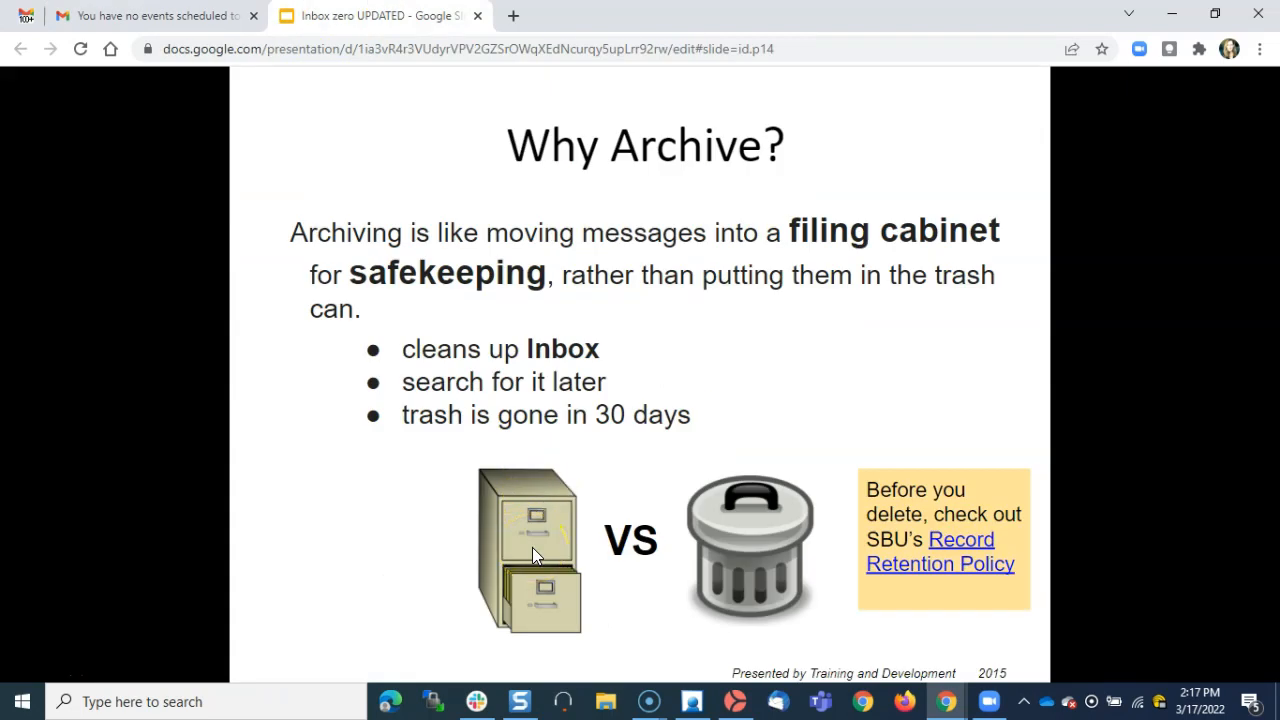
{"action": "left_click", "coordinate": [699, 441]}
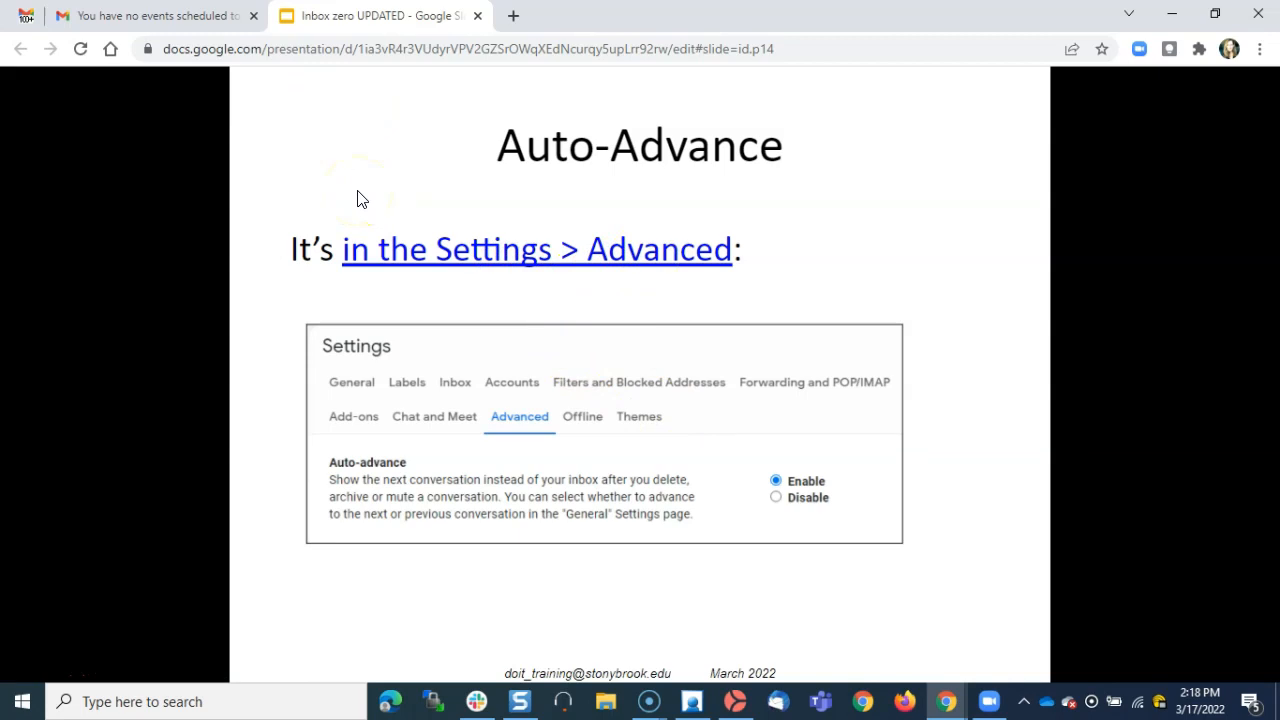
Return to the Gmail inbox and open the Feb 21 Google Calendar message
{"action": "left_click", "coordinate": [177, 20]}
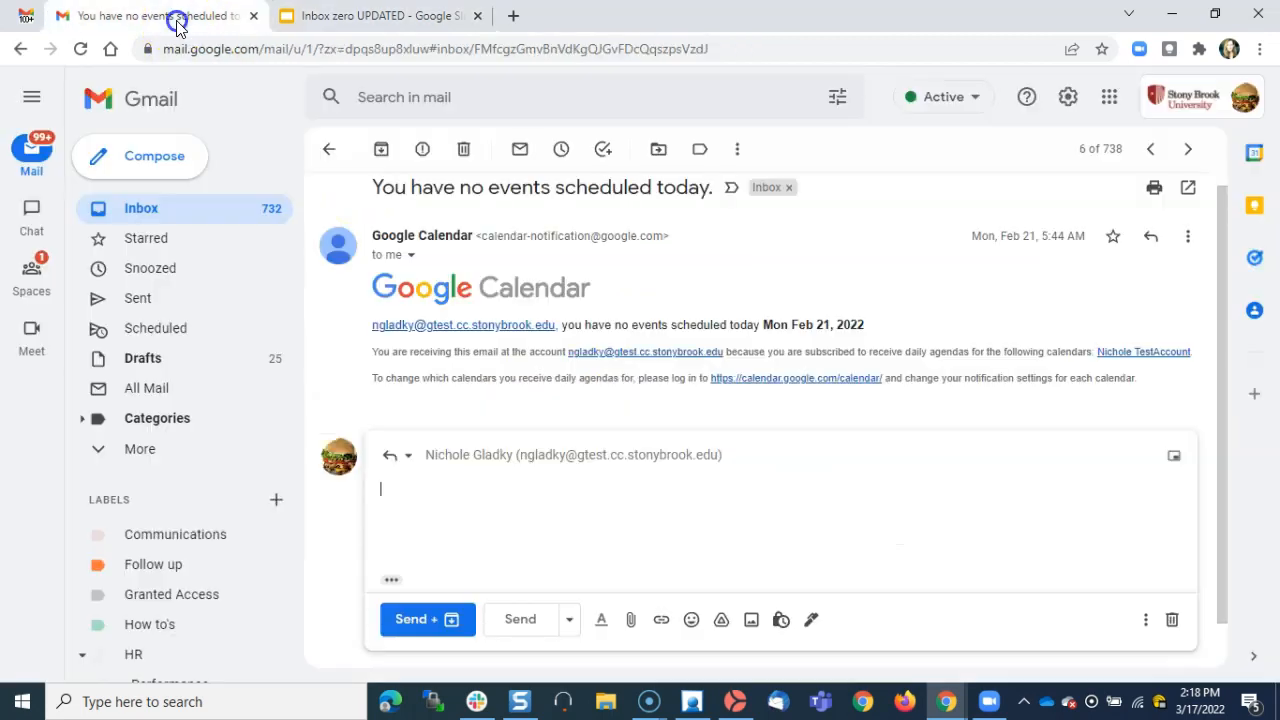
{"action": "left_click", "coordinate": [135, 212]}
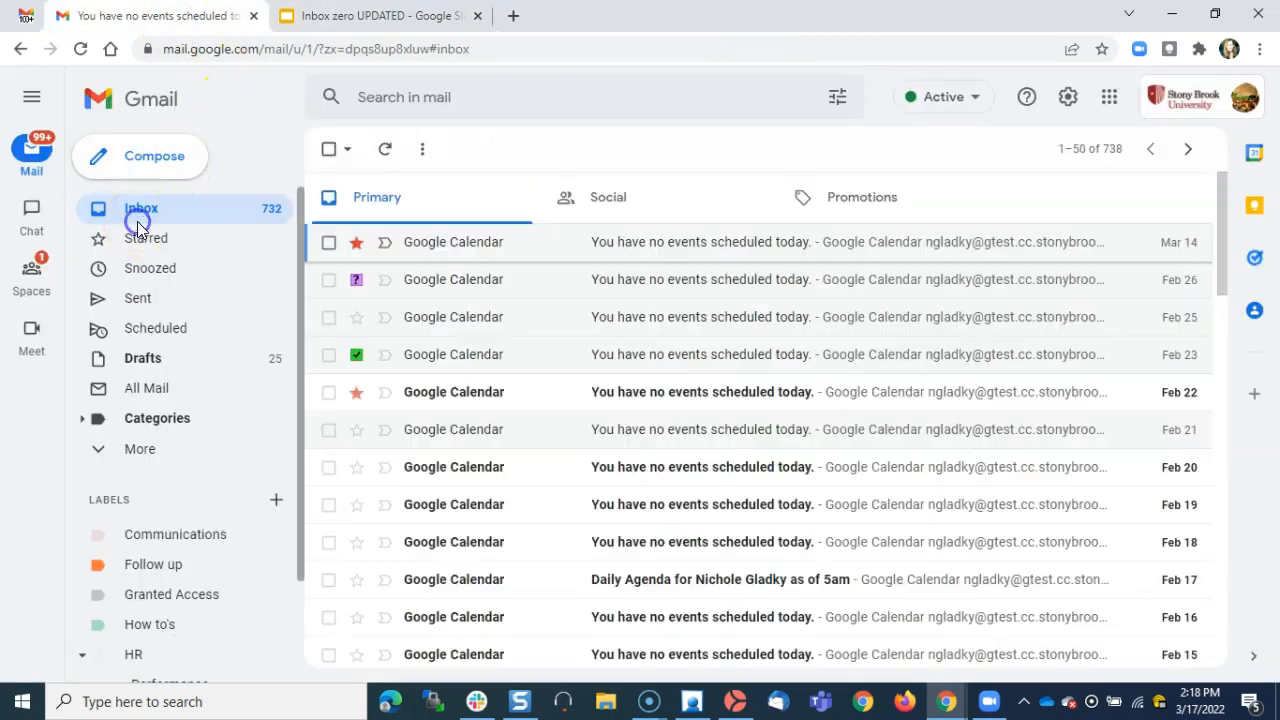
{"action": "left_click", "coordinate": [630, 429]}
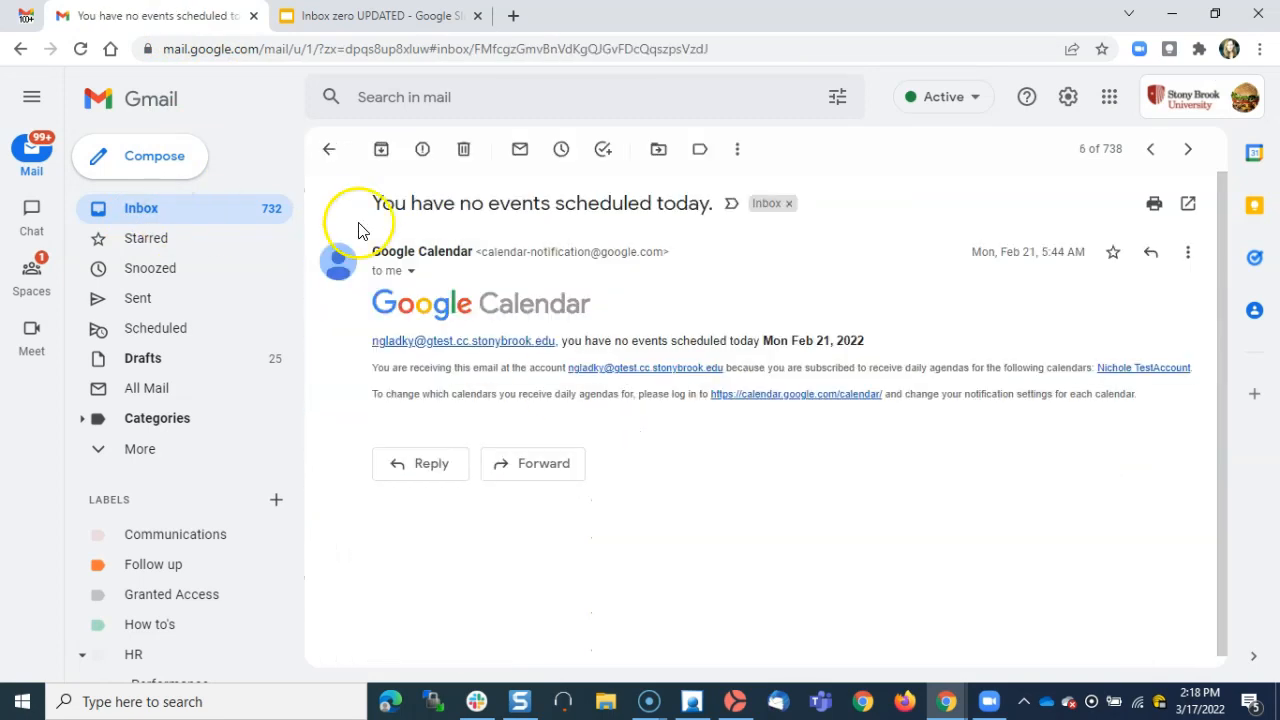
Archive the open Feb 21 Google Calendar message
{"action": "left_click", "coordinate": [381, 157]}
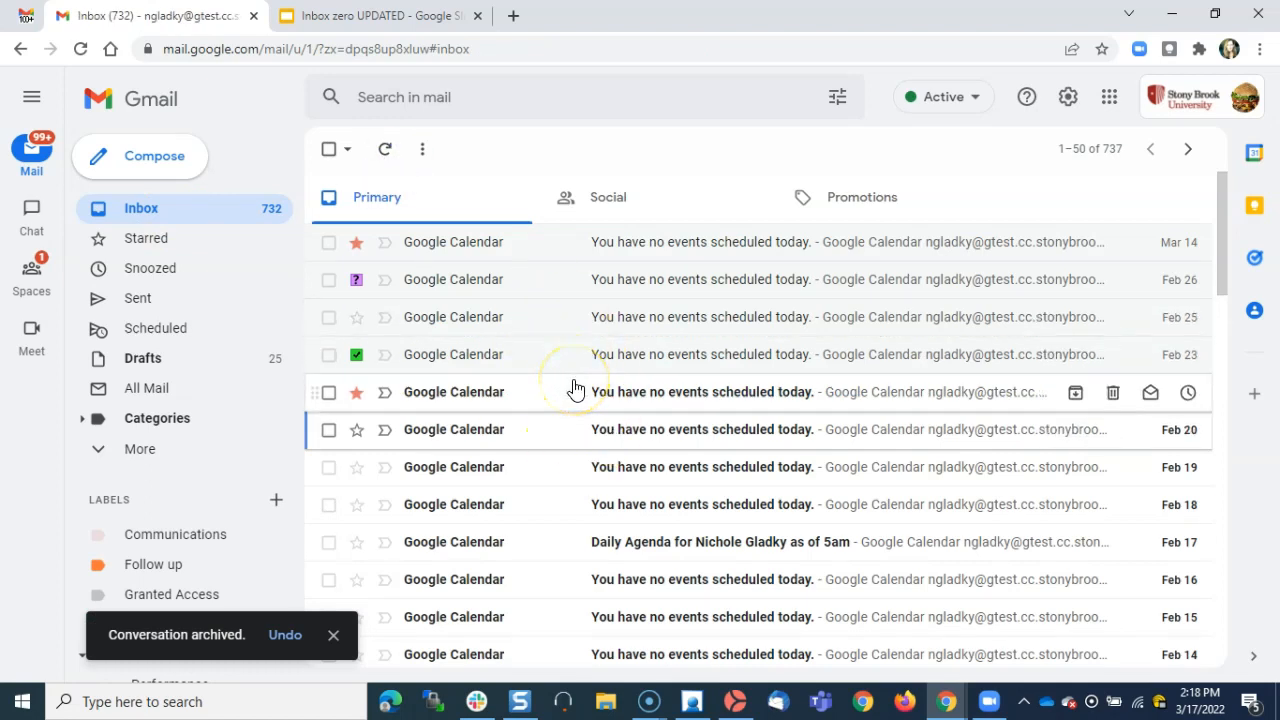
Enable Auto-advance in the advanced mail settings and save the changes
{"action": "left_click", "coordinate": [1067, 102]}
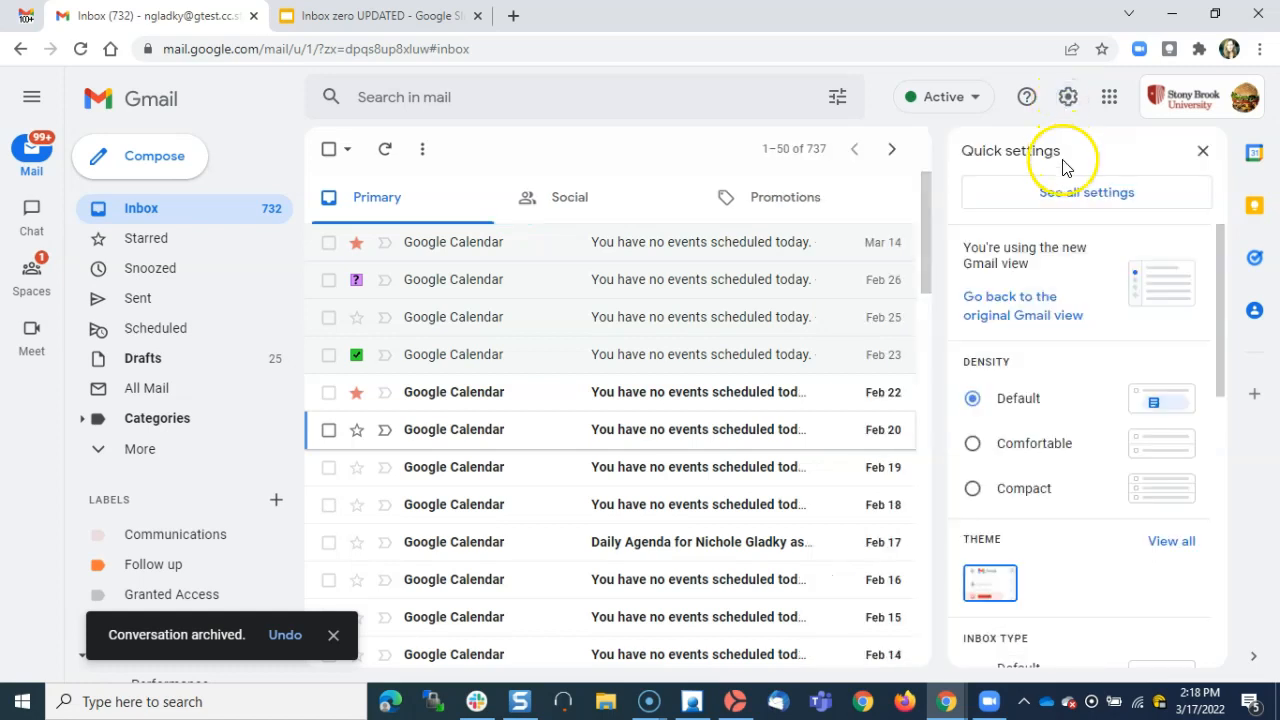
{"action": "left_click", "coordinate": [1062, 195]}
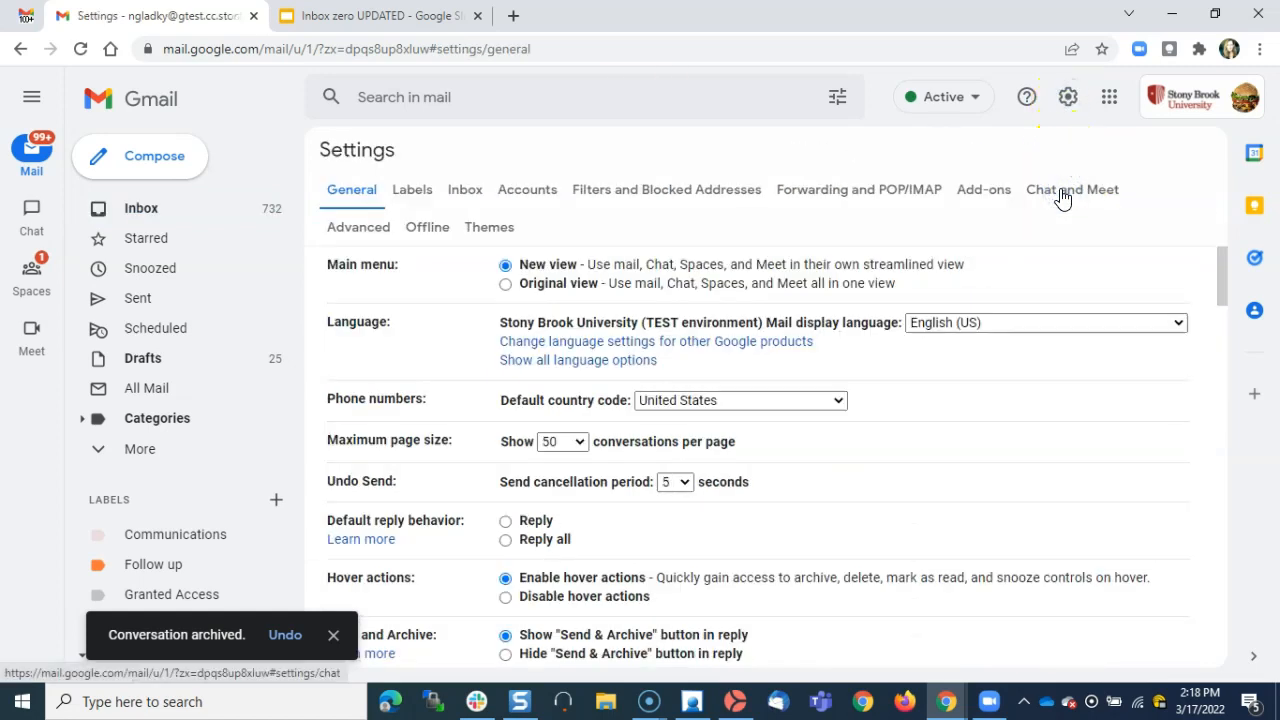
{"action": "left_click", "coordinate": [356, 236]}
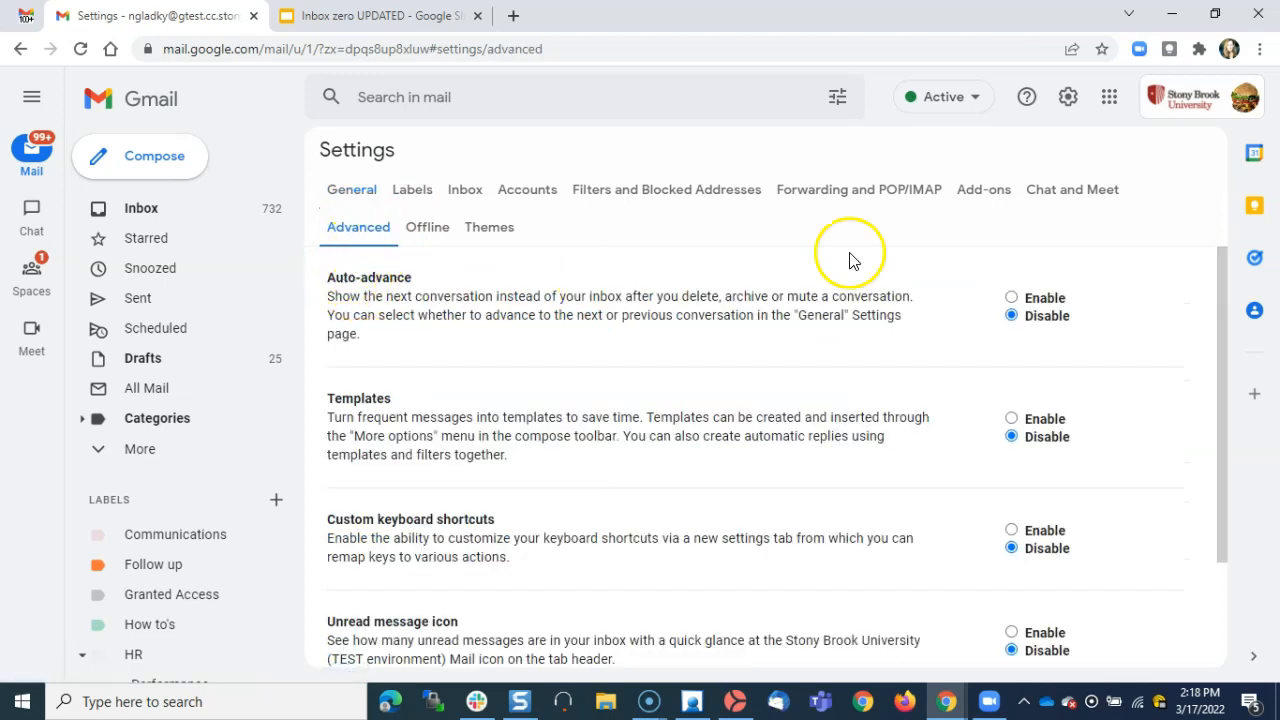
{"action": "left_click", "coordinate": [1012, 297]}
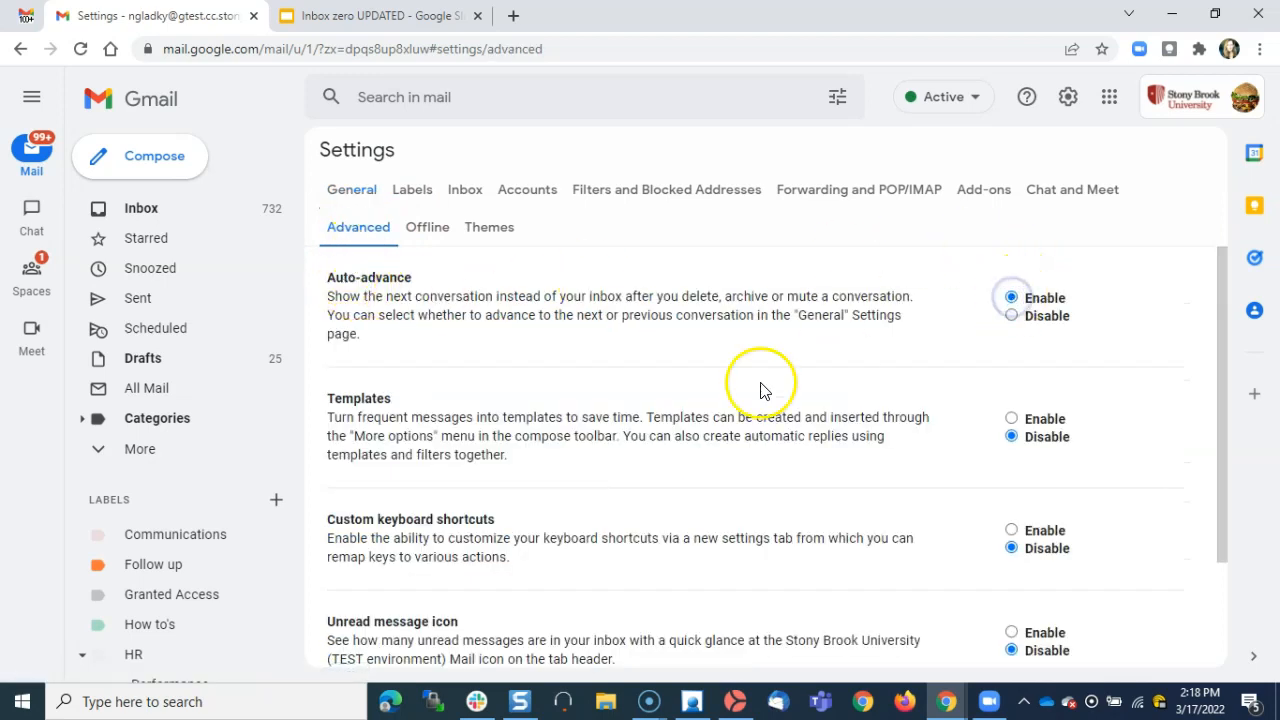
{"action": "scroll", "coordinate": [763, 386], "scroll_direction": "down", "scroll_amount": 3}
{"action": "left_click", "coordinate": [725, 566]}
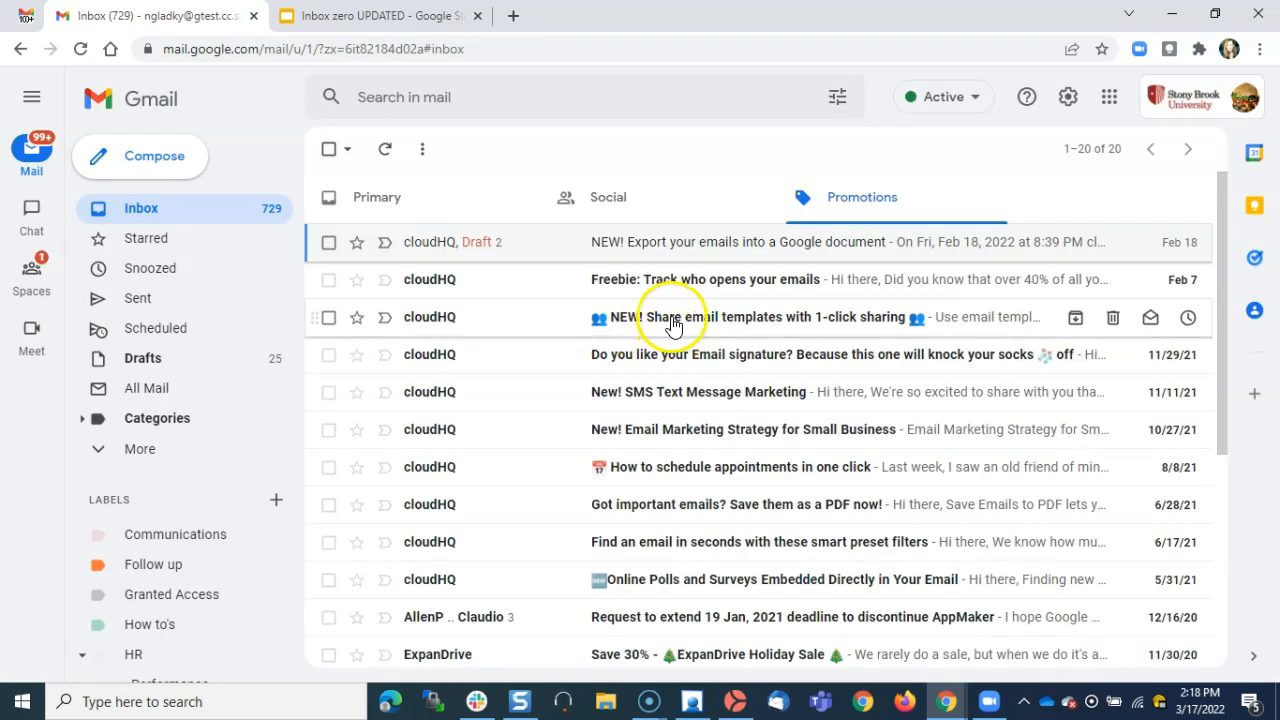
Open cloudHQ's "Share email templates" promotion, archive it and the "Email signature" message that follows, and delete the "SMS Text Message Marketing" one
{"action": "left_click", "coordinate": [672, 320]}
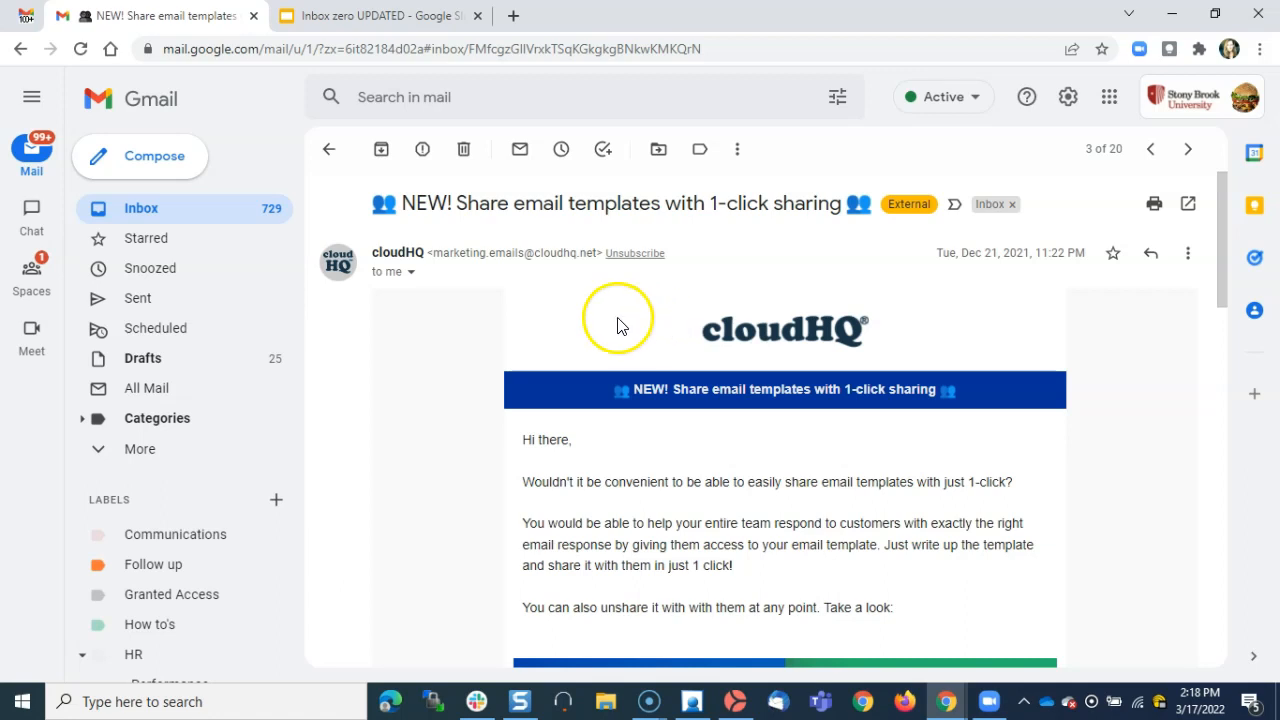
{"action": "left_click", "coordinate": [379, 158]}
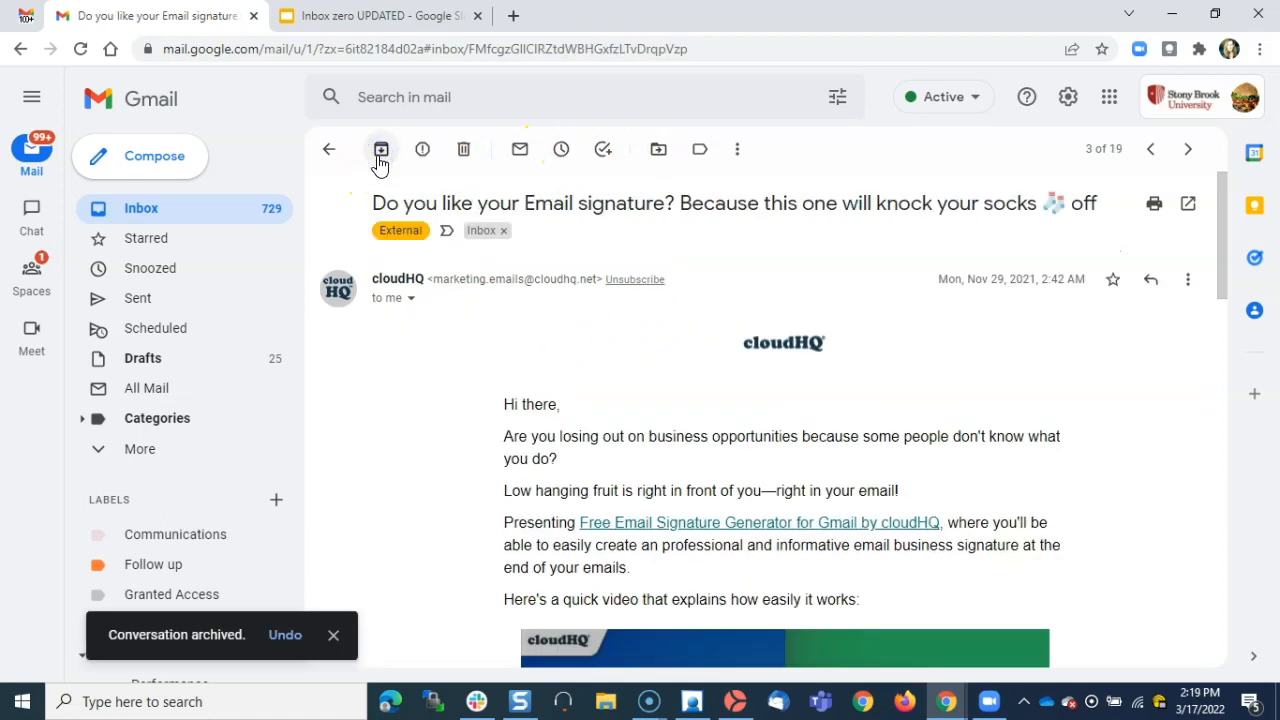
{"action": "left_click", "coordinate": [377, 160]}
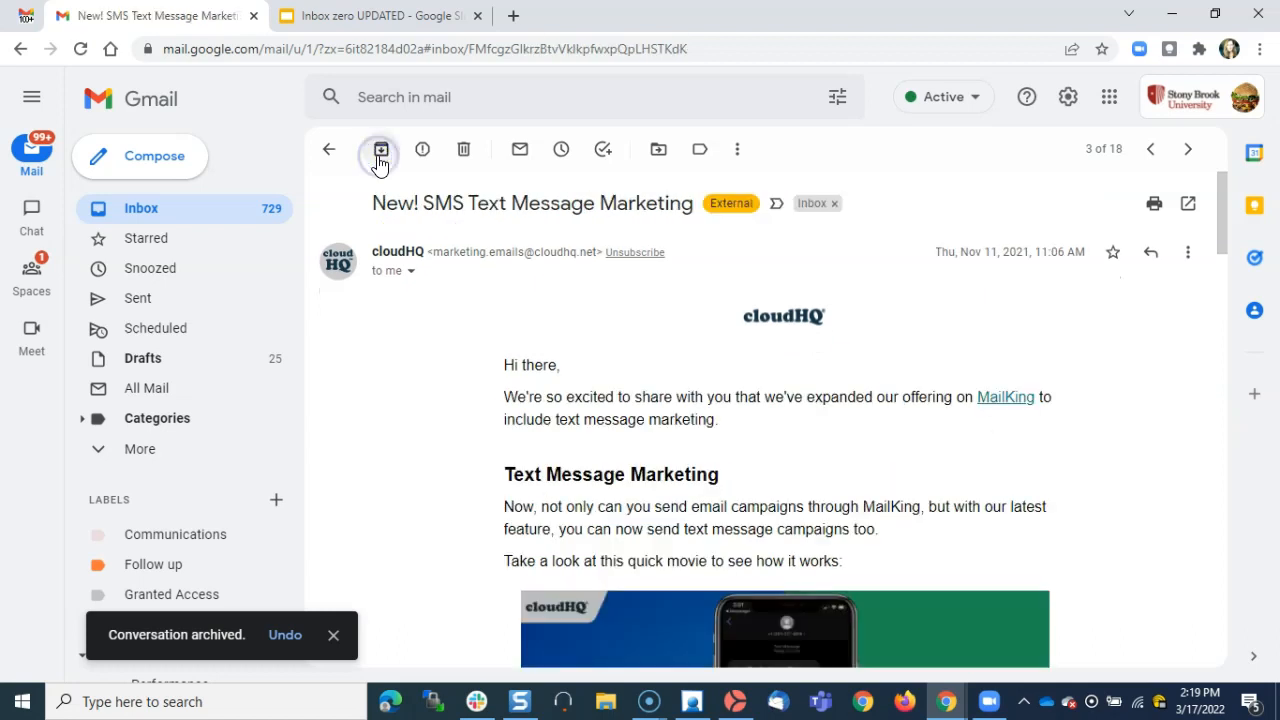
{"action": "left_click", "coordinate": [463, 152]}
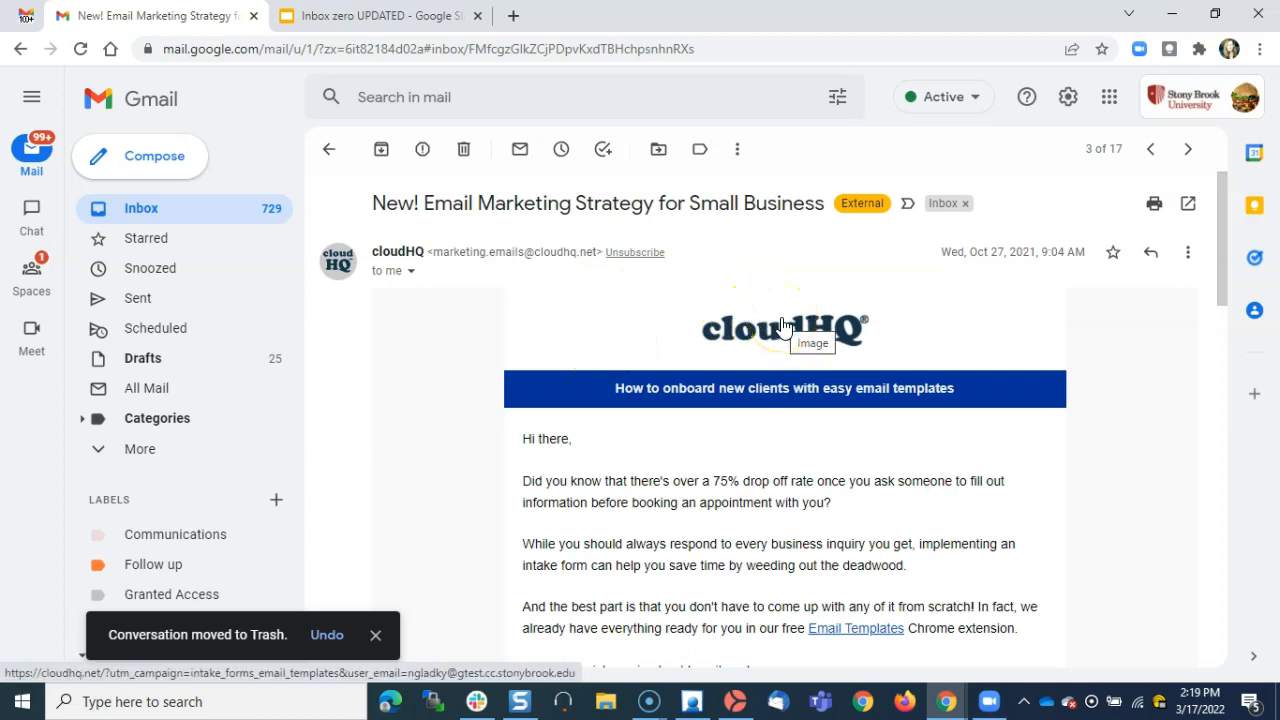
Switch to the Inbox Zero presentation to view its Auto-Advance slide
{"action": "left_click", "coordinate": [396, 24]}
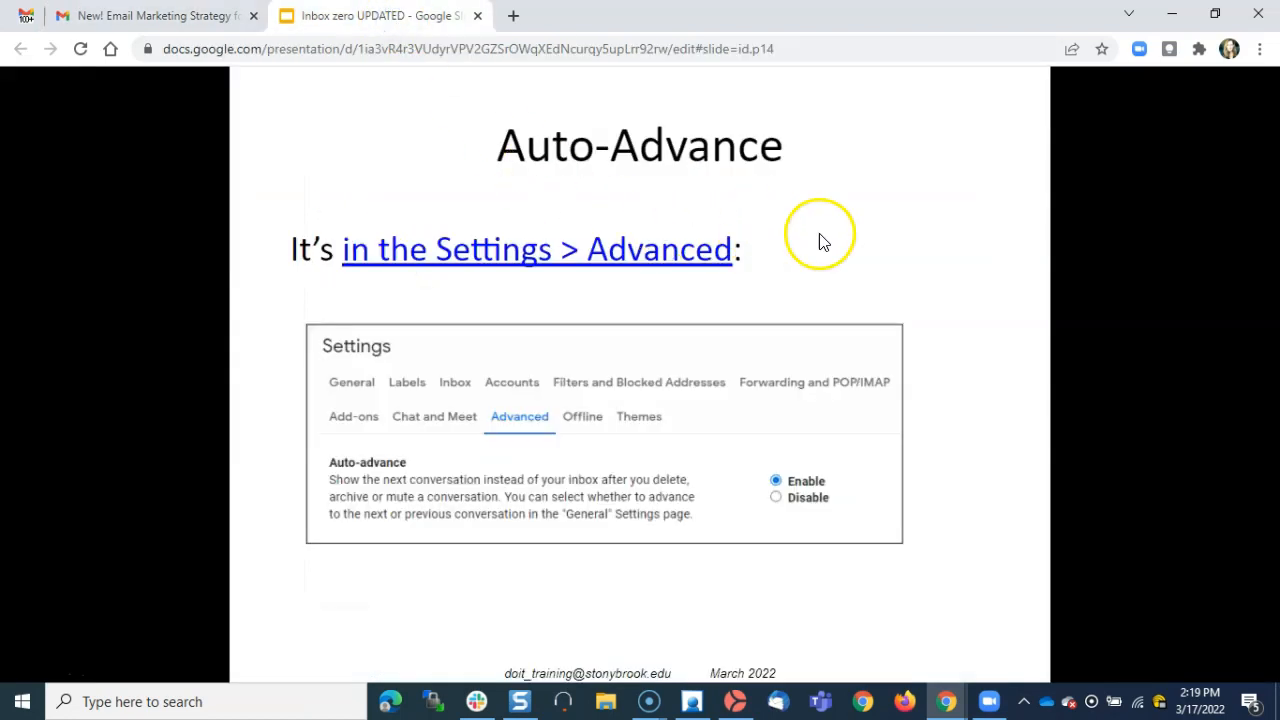
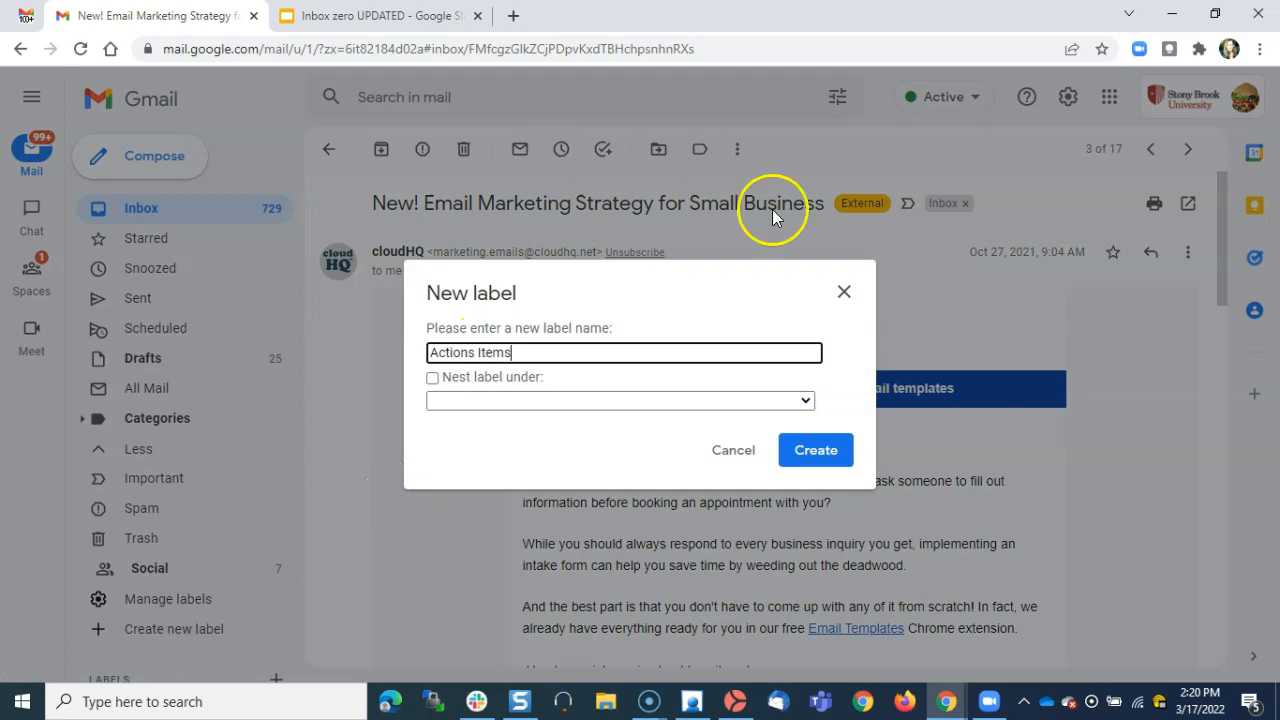
Create the "Actions Items" label and another unnested label named "Awaiting Response"
{"action": "left_click", "coordinate": [359, 634]}
{"action": "left_click", "coordinate": [171, 622]}
{"action": "left_click", "coordinate": [460, 350]}
{"action": "type", "text": "Awaiting Response"}
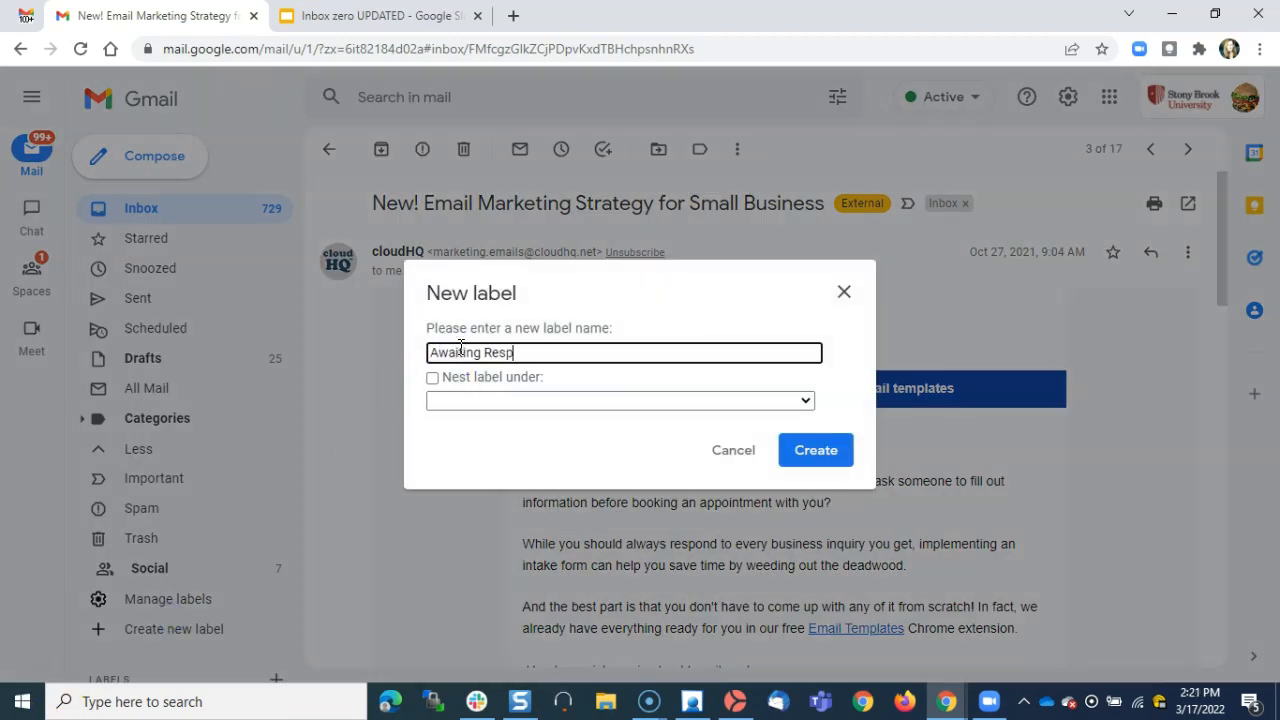
{"action": "left_click", "coordinate": [797, 446]}
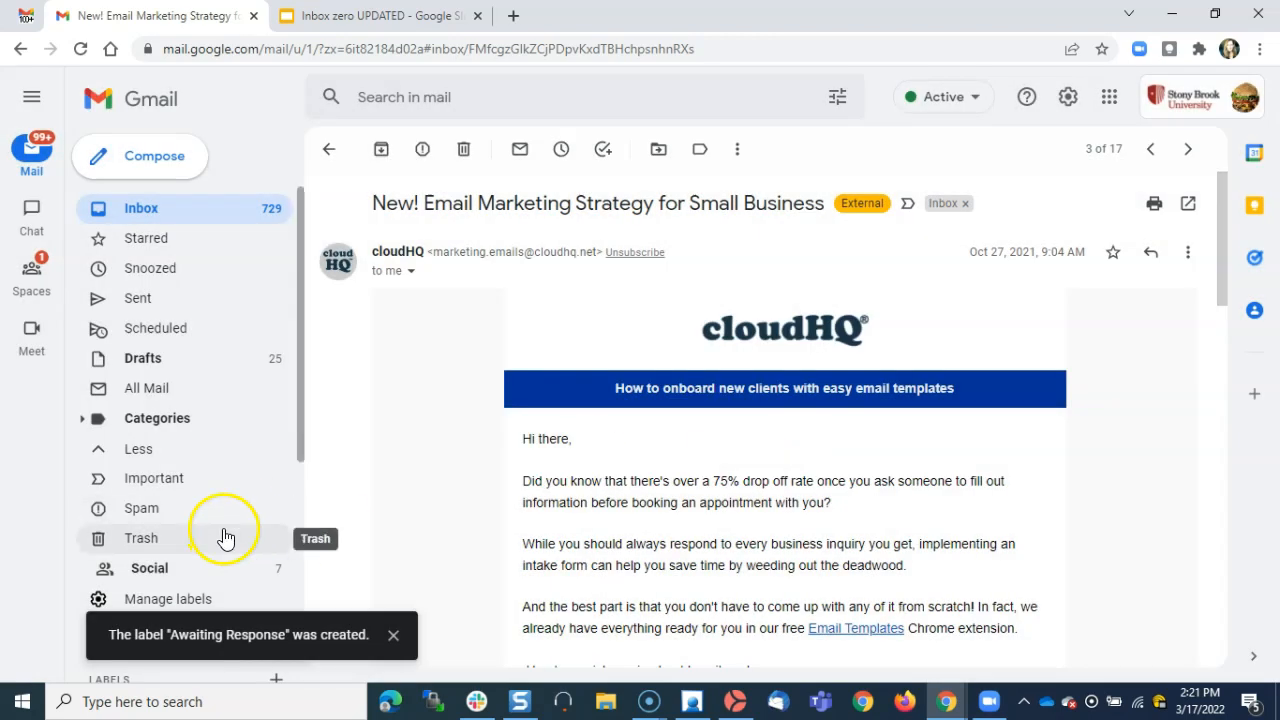
Set the color of the "*Read for later" label to light blue
{"action": "scroll", "coordinate": [222, 532], "scroll_direction": "down", "scroll_amount": 3}
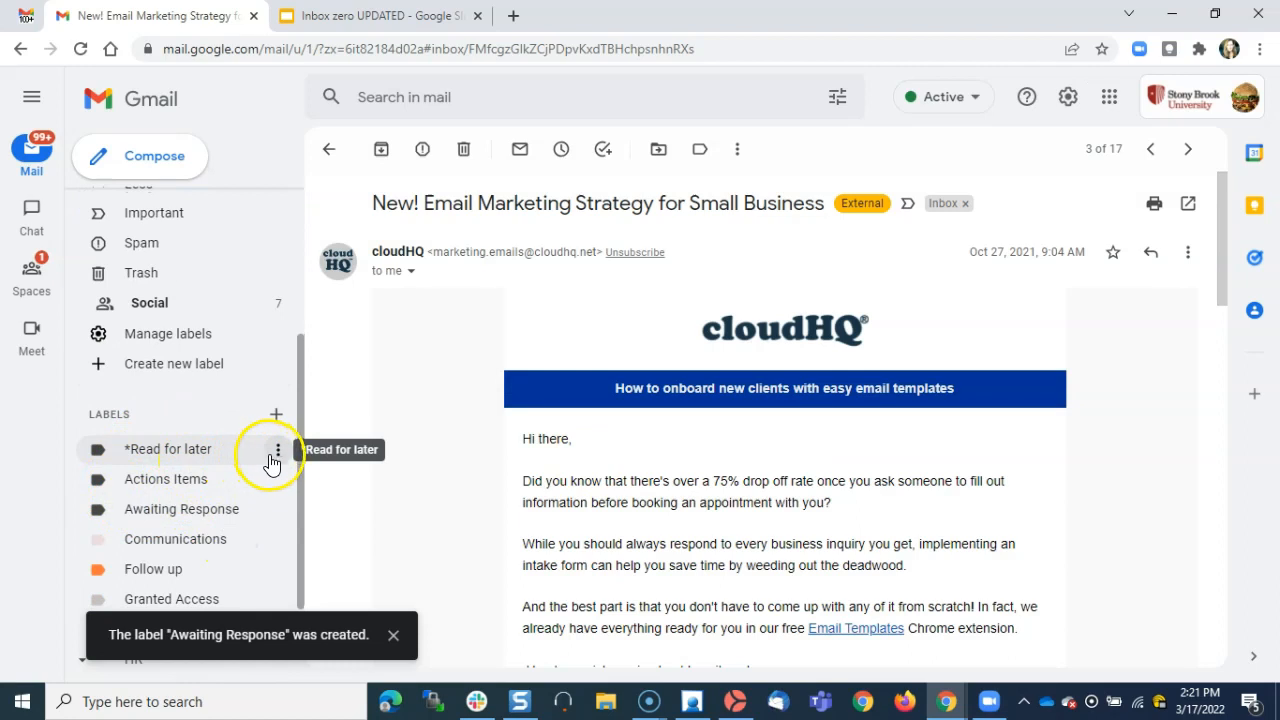
{"action": "left_click", "coordinate": [278, 450]}
{"action": "mouse_move", "coordinate": [391, 338]}
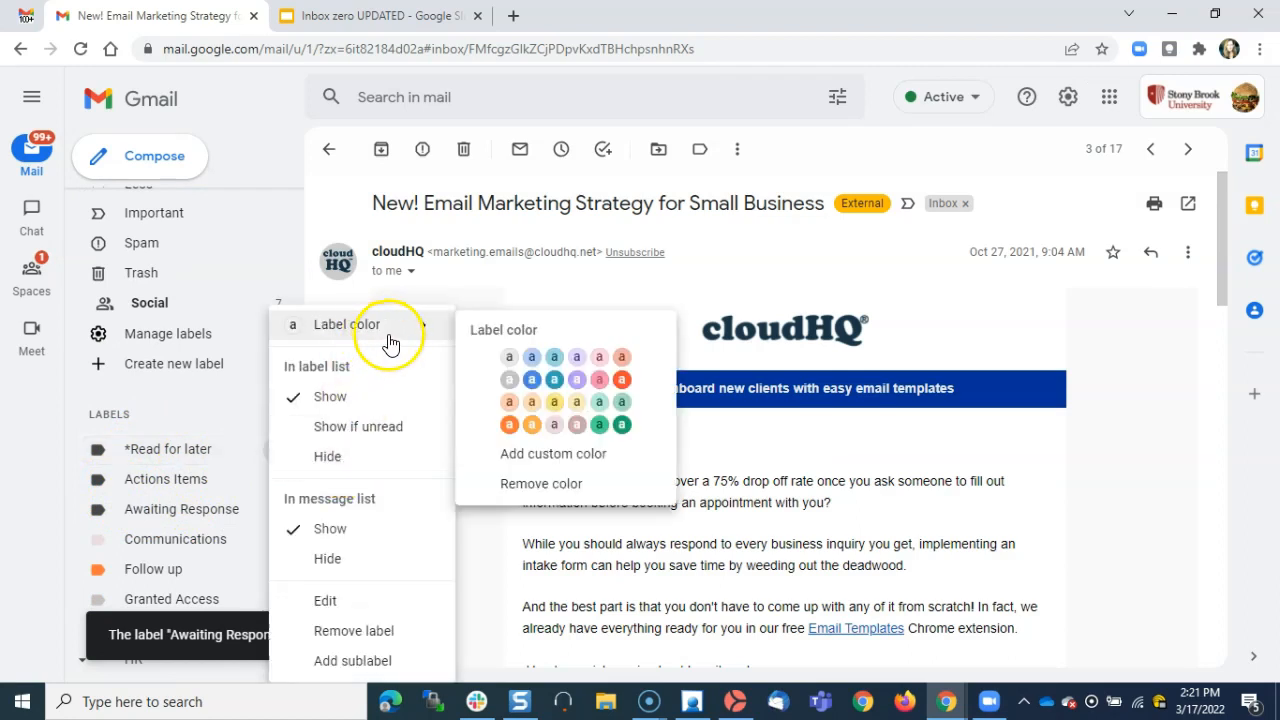
{"action": "left_click", "coordinate": [533, 356]}
Set the color of the "Actions Items" label to light mint green
{"action": "left_click", "coordinate": [278, 482]}
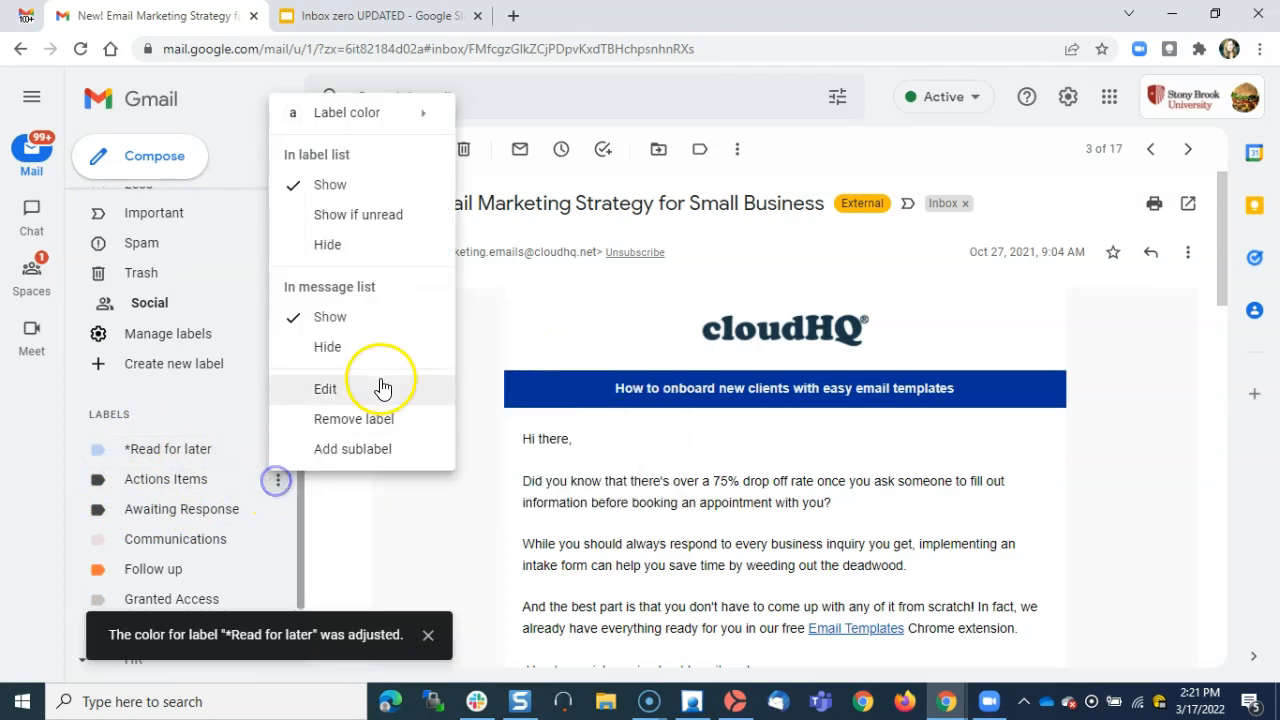
{"action": "mouse_move", "coordinate": [386, 108]}
{"action": "left_click", "coordinate": [601, 192]}
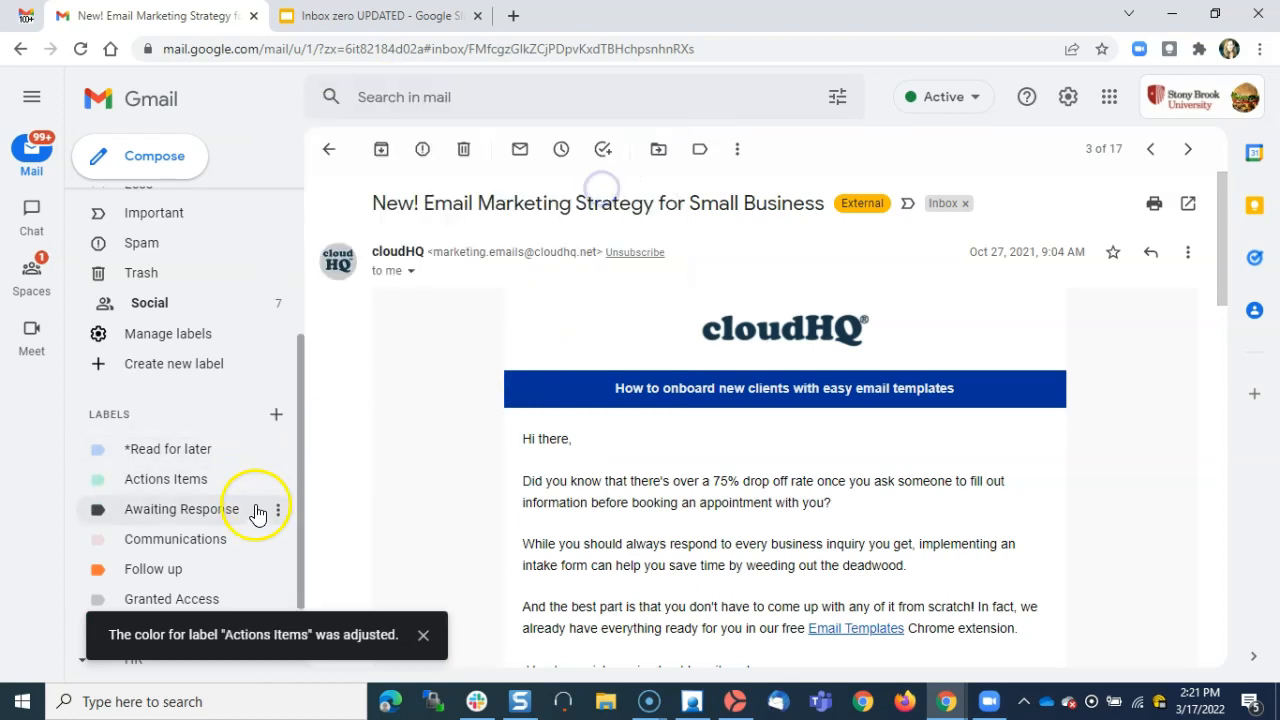
Set the color of the "Awaiting Response" label to pale yellow
{"action": "left_click", "coordinate": [278, 510]}
{"action": "mouse_move", "coordinate": [390, 143]}
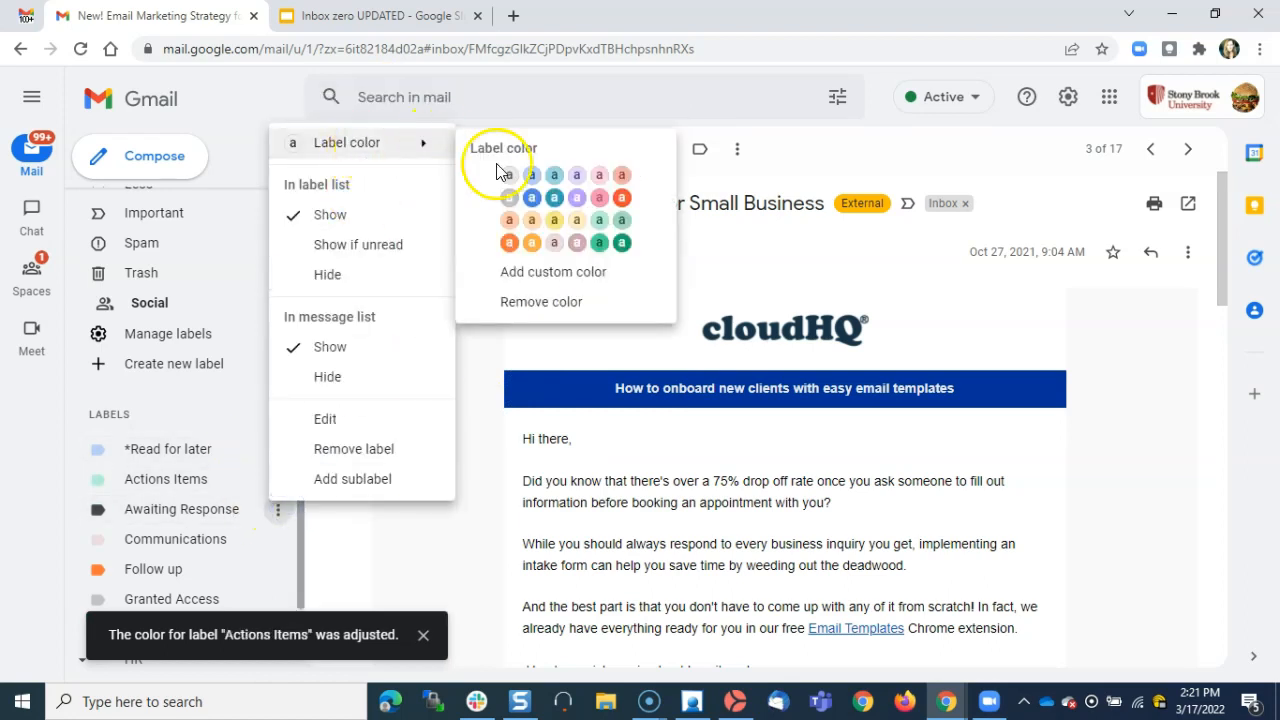
{"action": "left_click", "coordinate": [574, 222]}
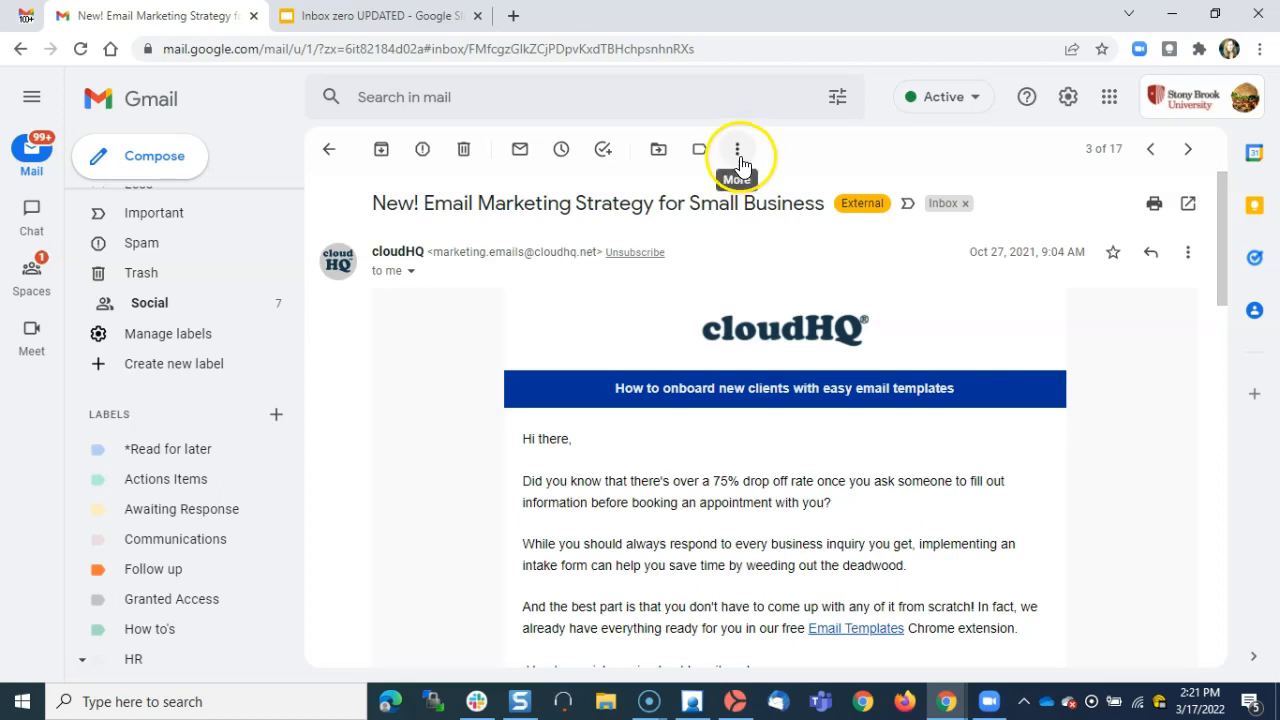
Move the open "Email Marketing Strategy" message to "*Read for later" and the "How to schedule appointments in one click" message to "Actions Items"
{"action": "left_click", "coordinate": [668, 157]}
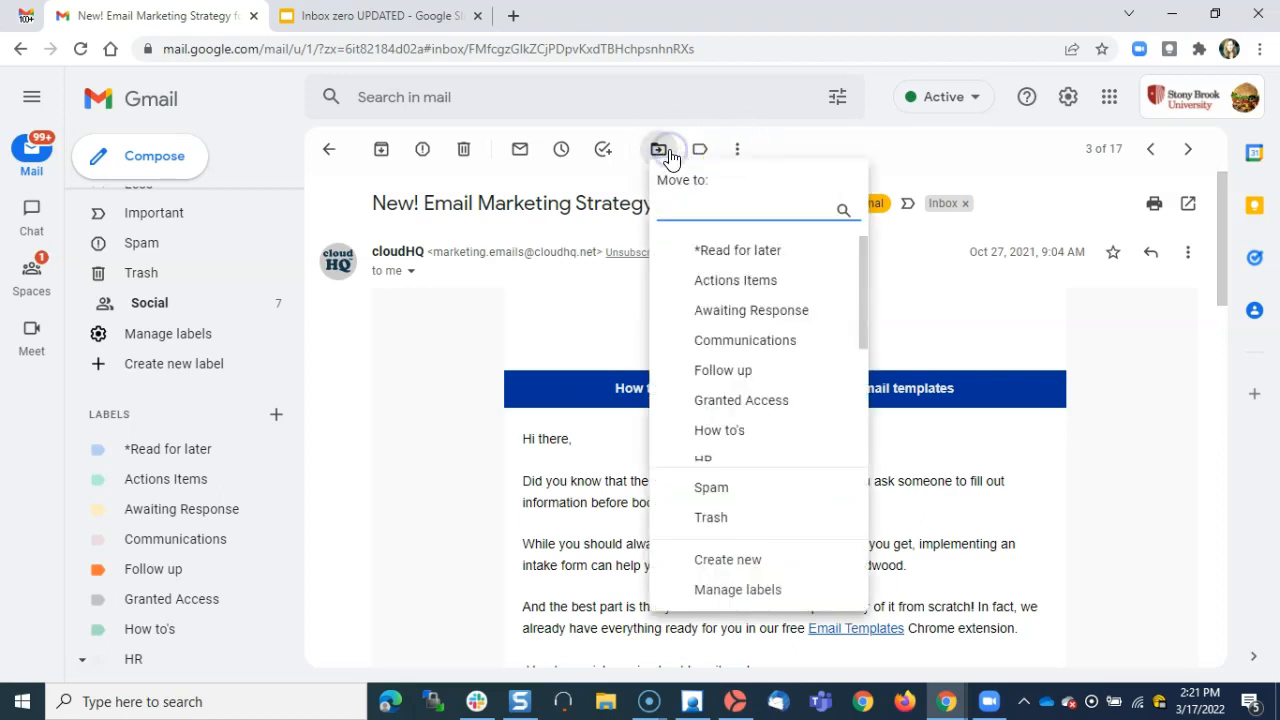
{"action": "left_click", "coordinate": [724, 262]}
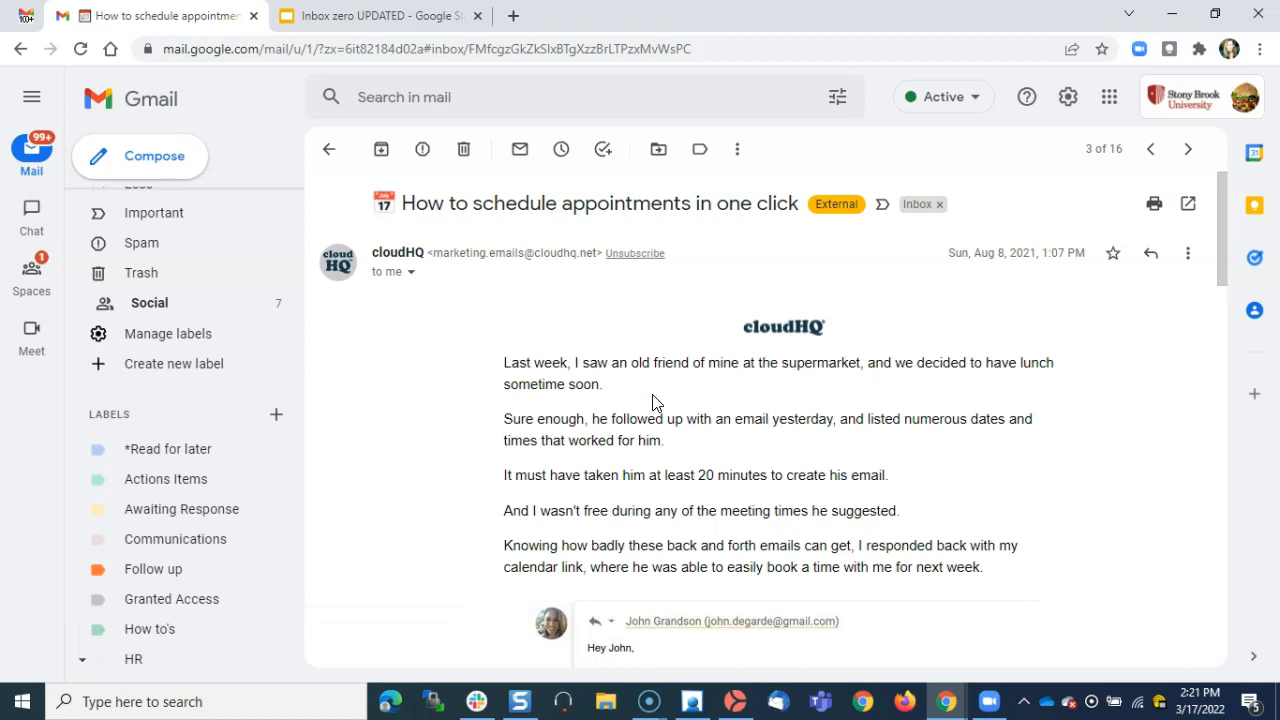
{"action": "left_click", "coordinate": [659, 150]}
{"action": "left_click", "coordinate": [712, 285]}
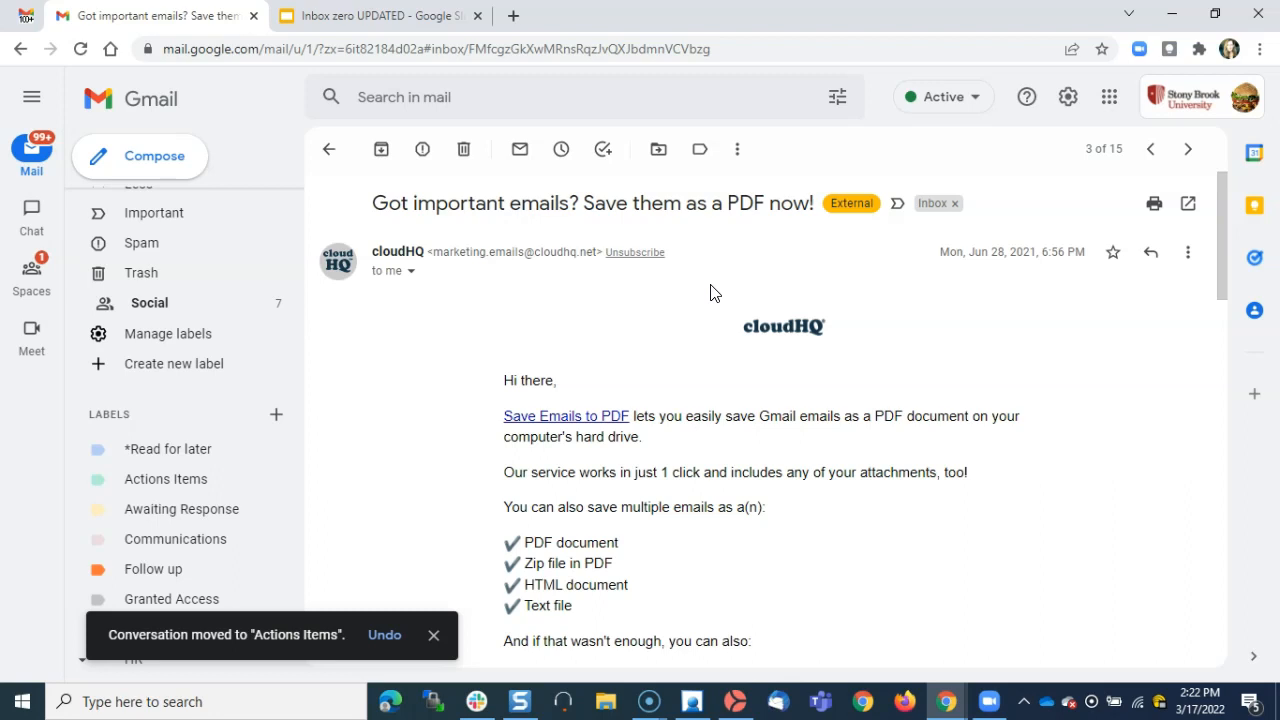
Open the "Actions Items" label to examine the message filed there
{"action": "left_click", "coordinate": [172, 479]}
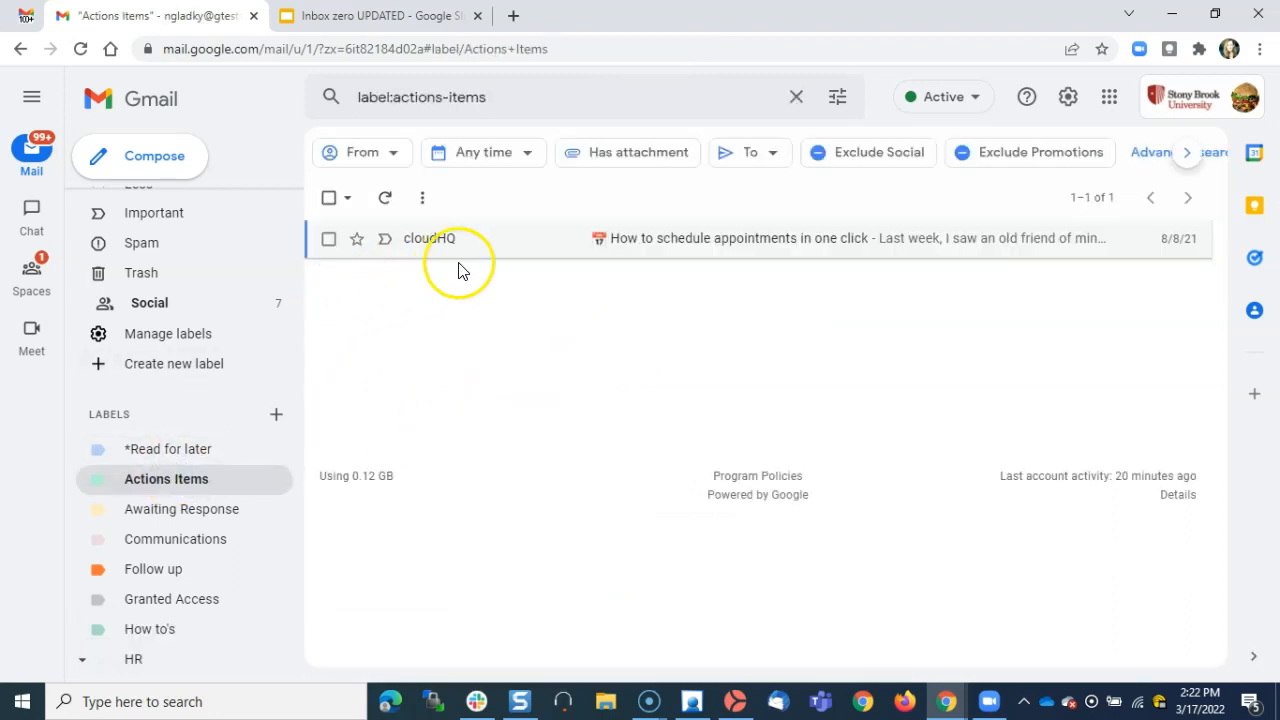
{"action": "mouse_move", "coordinate": [449, 247]}
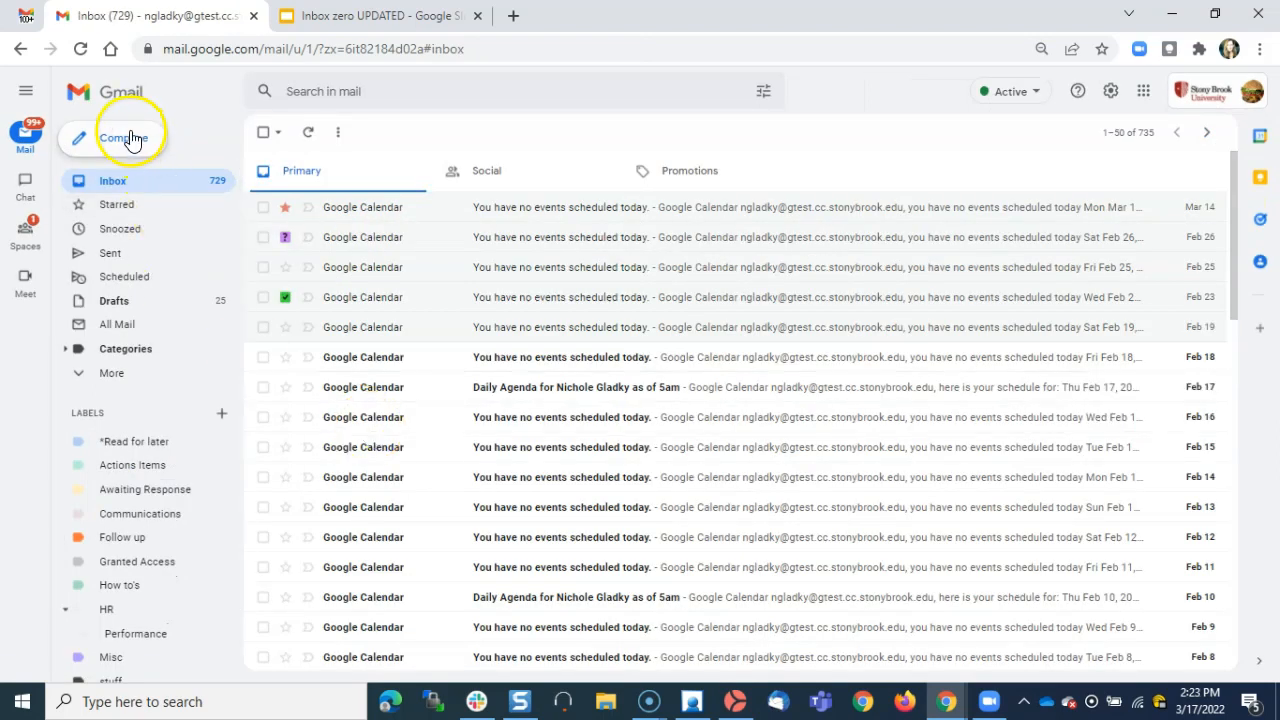
Start a new message and apply the "Awaiting Response" label to it
{"action": "left_click", "coordinate": [129, 137]}
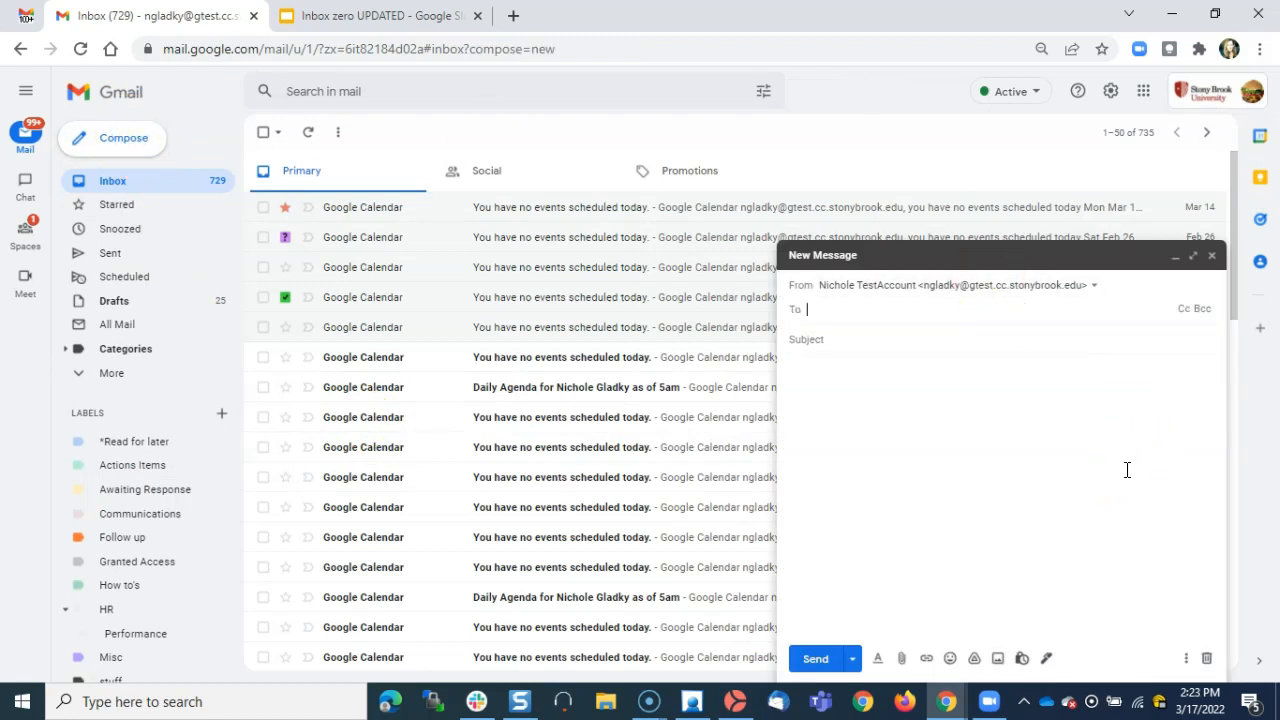
{"action": "left_click", "coordinate": [1187, 659]}
{"action": "mouse_move", "coordinate": [1120, 496]}
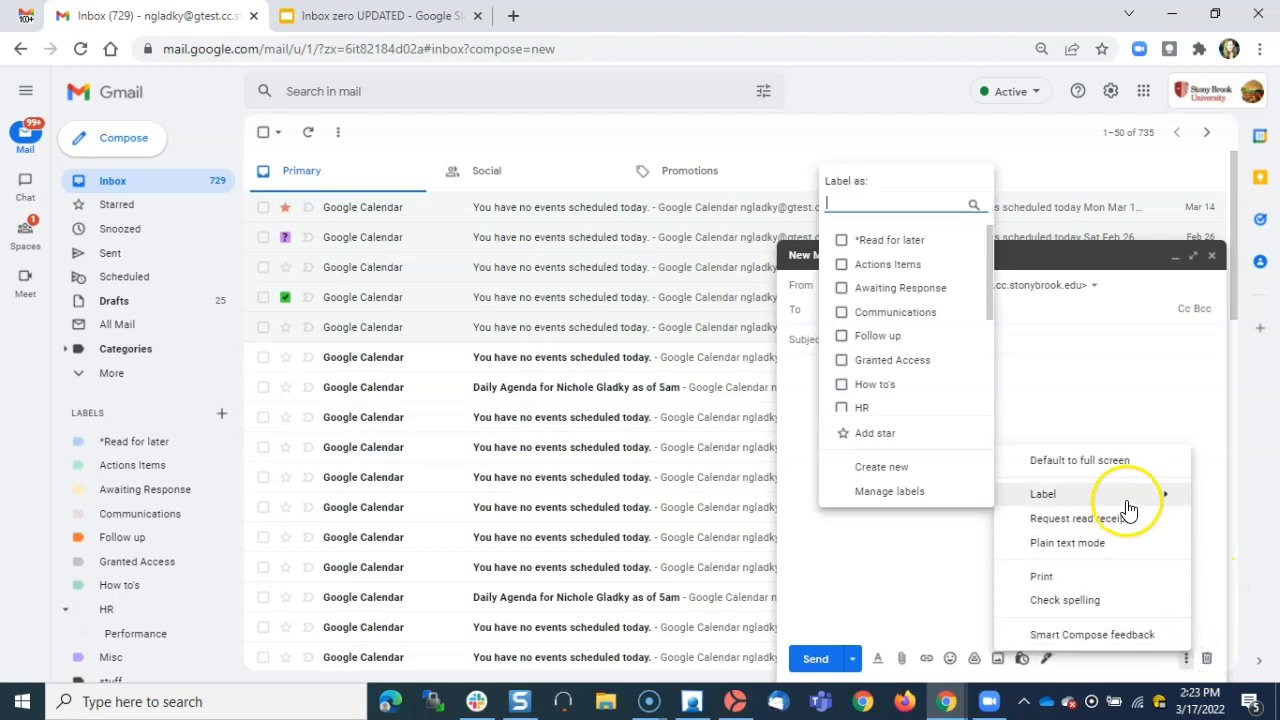
{"action": "left_click", "coordinate": [842, 290]}
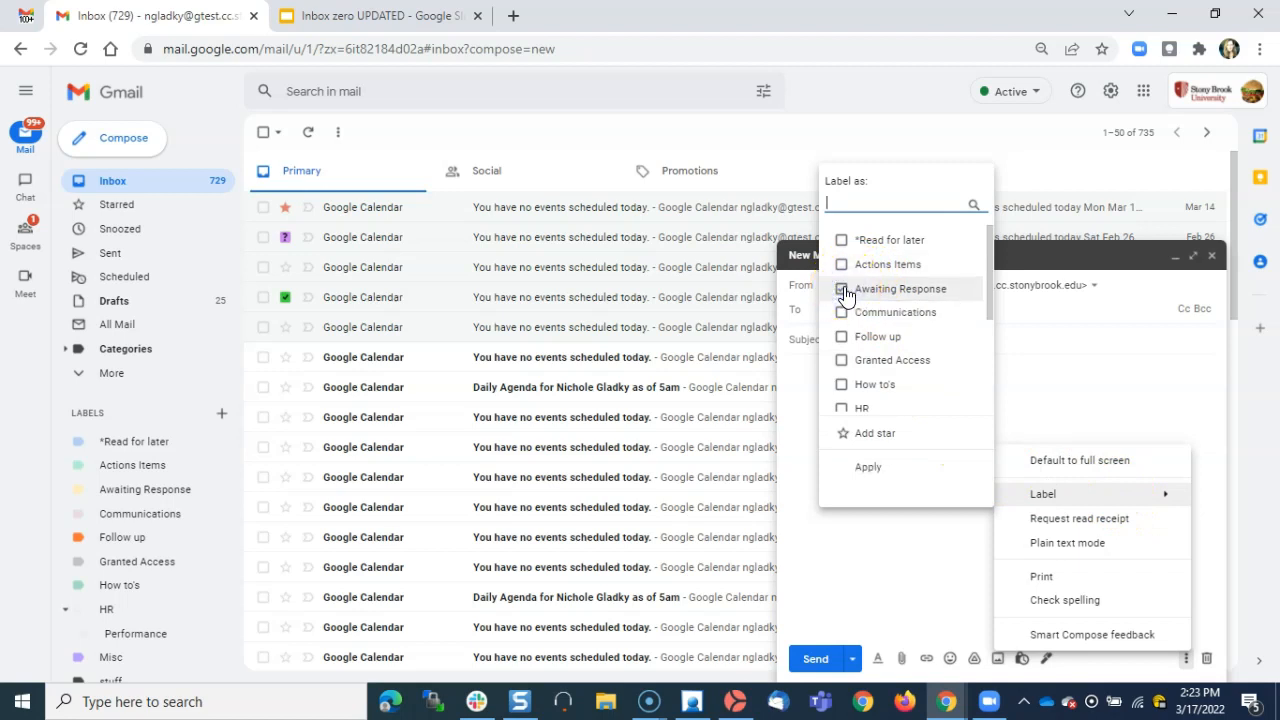
{"action": "left_click", "coordinate": [862, 466]}
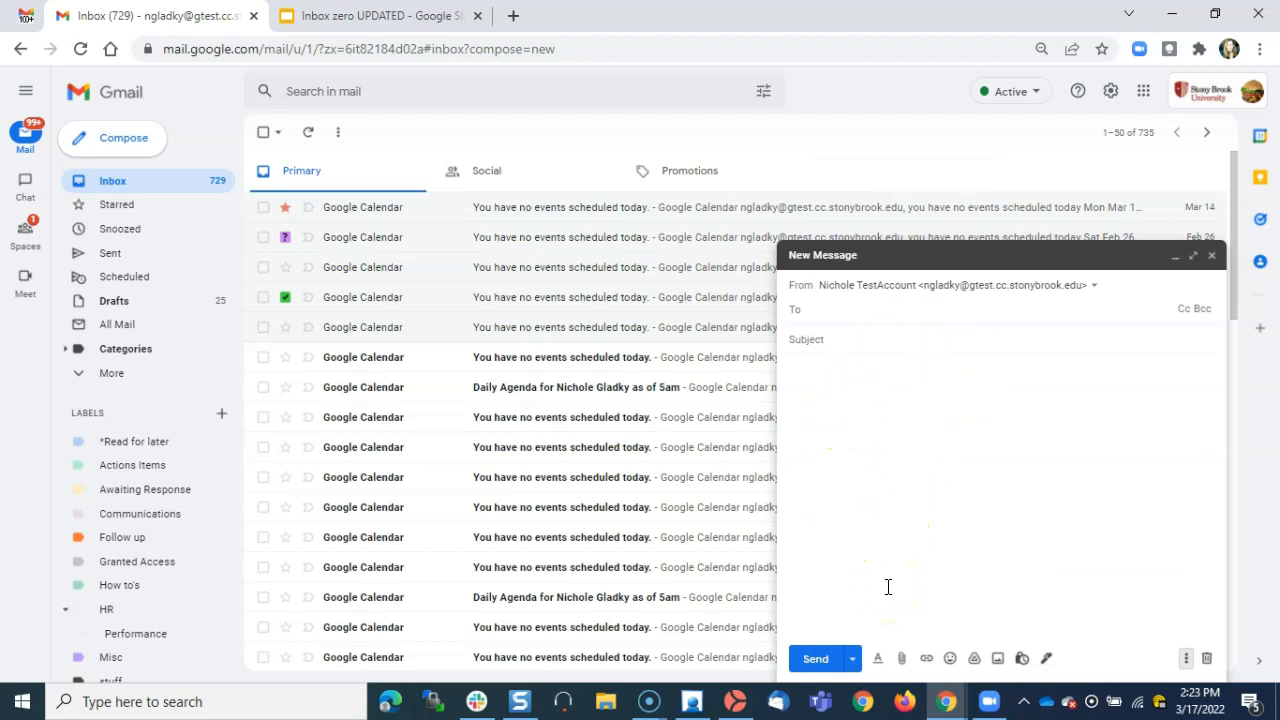
Open the "Awaiting Response" label to check for the labeled message
{"action": "left_click", "coordinate": [160, 497]}
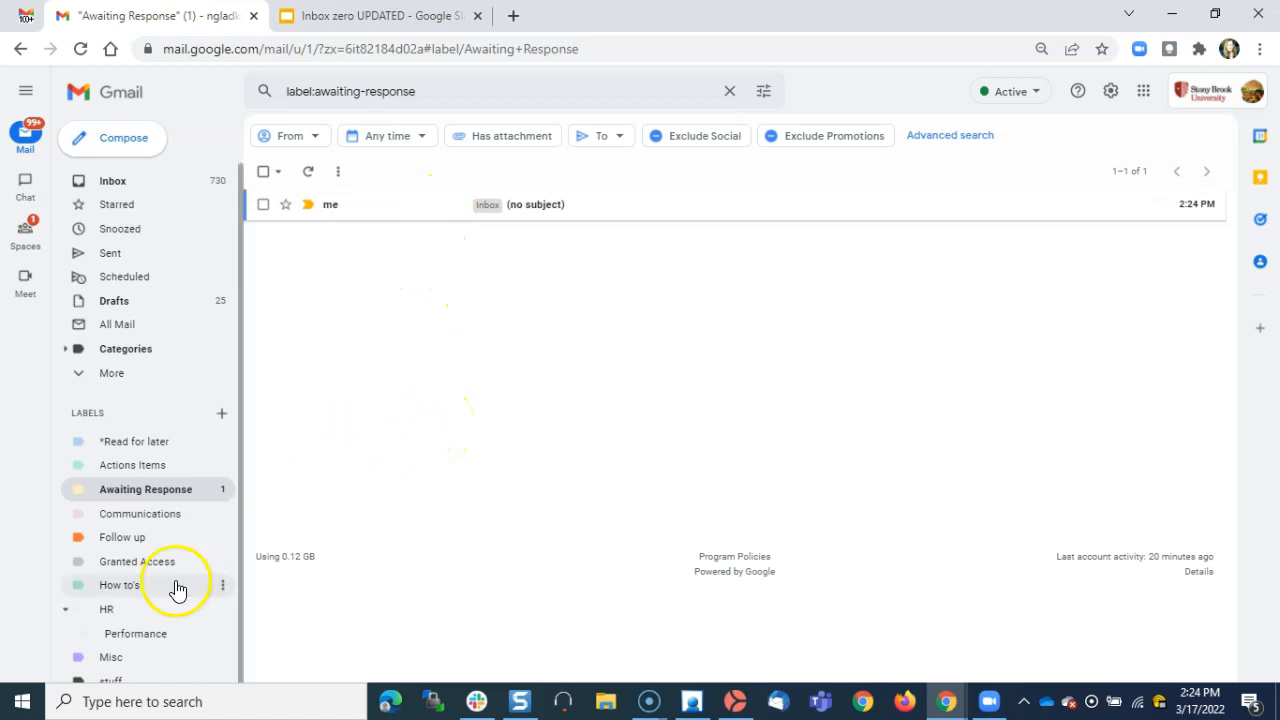
{"action": "left_click", "coordinate": [37, 681]}
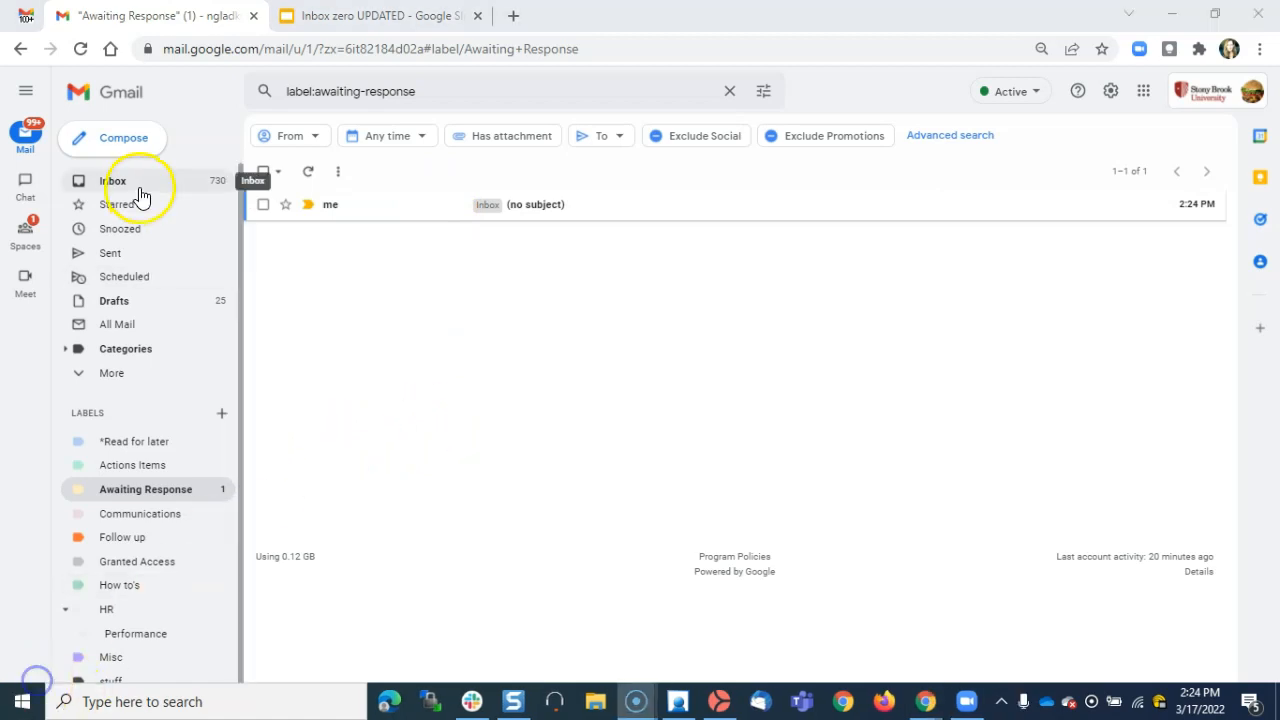
From the inbox's Promotions category, move "Seeking Datasource best practices advise" to Primary and apply this to future messages from its sender
{"action": "left_click", "coordinate": [140, 193]}
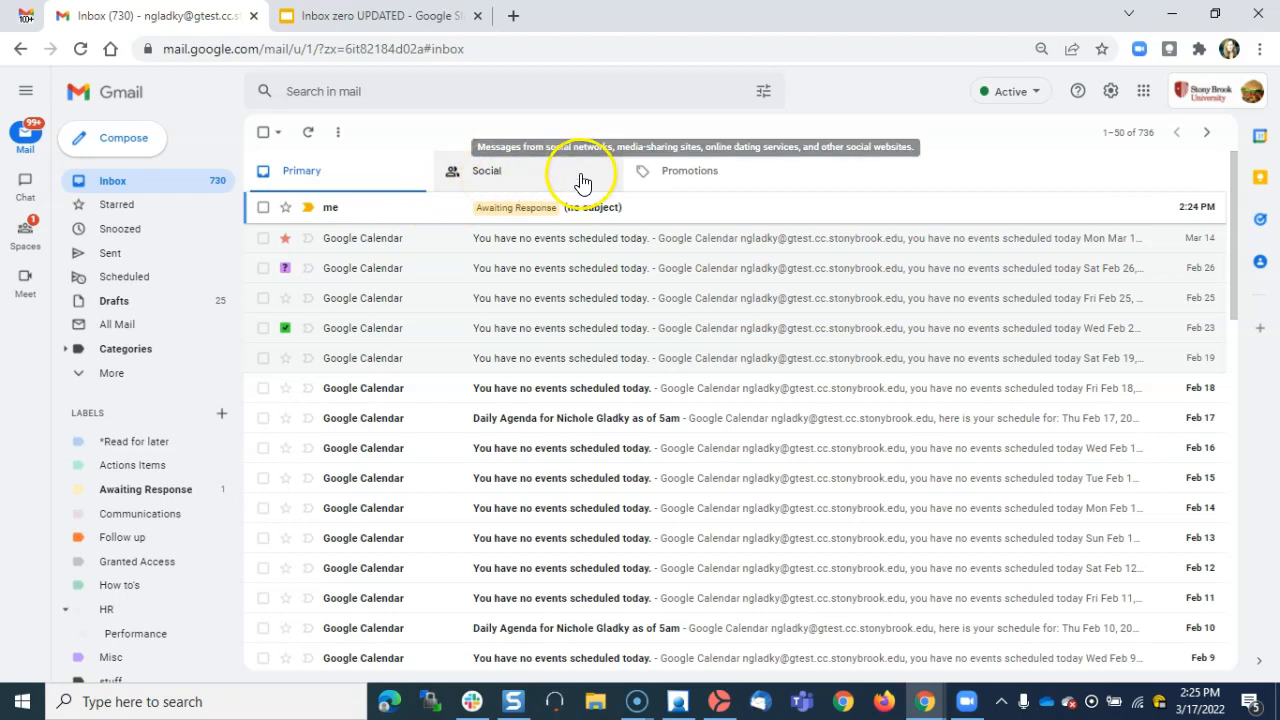
{"action": "left_click", "coordinate": [698, 180]}
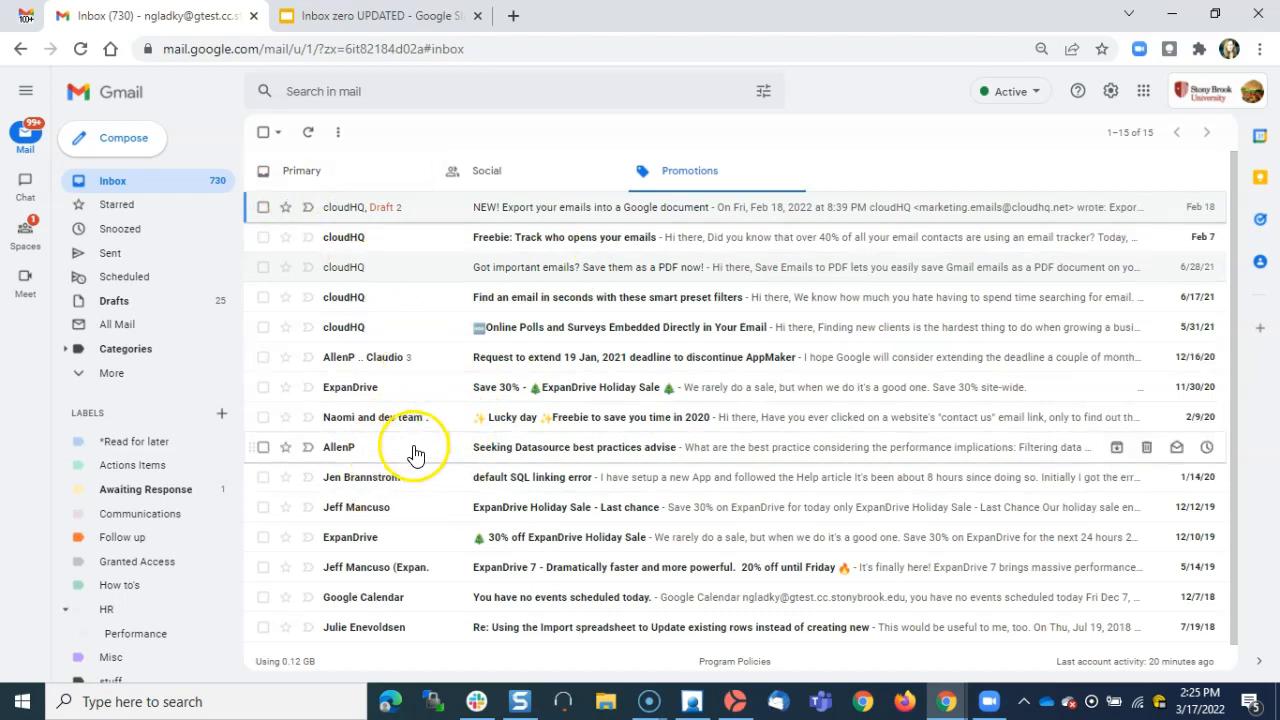
{"action": "left_click_drag", "start_coordinate": [414, 450], "coordinate": [298, 178]}
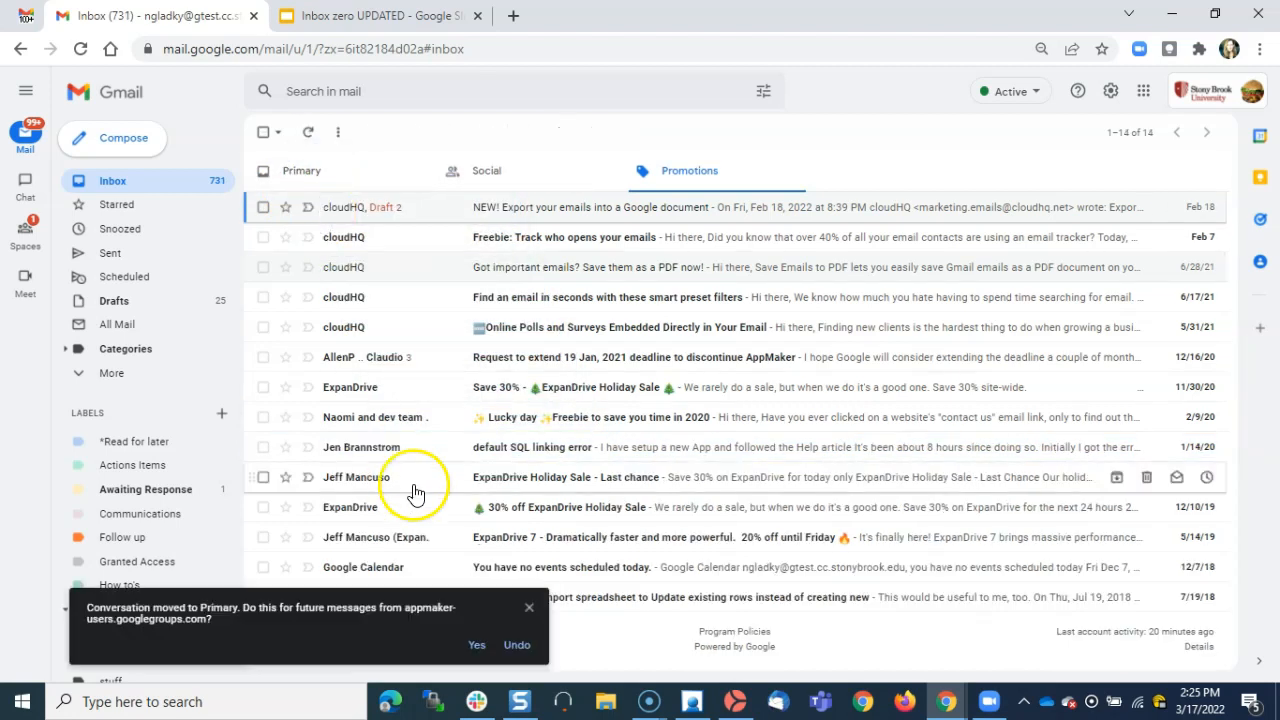
{"action": "left_click", "coordinate": [480, 645]}
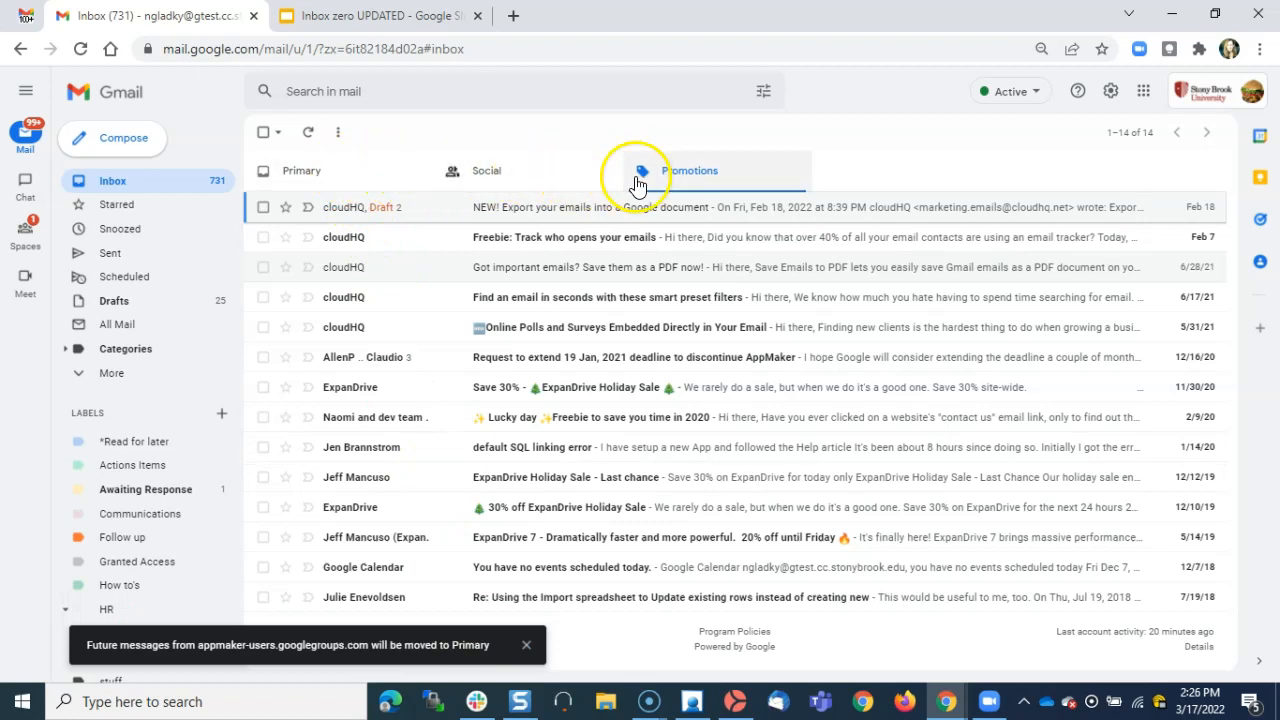
In the inbox settings, enable the Updates category while leaving Forums disabled, and save the changes
{"action": "left_click", "coordinate": [1111, 92]}
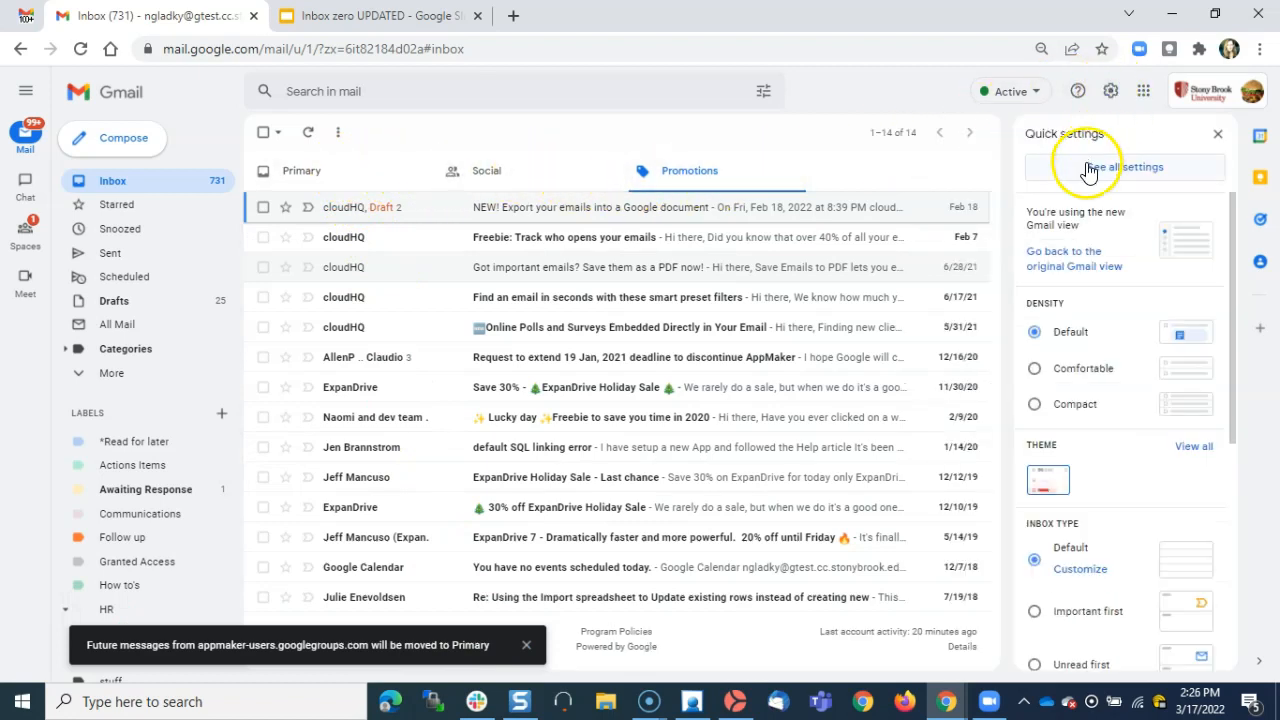
{"action": "left_click", "coordinate": [1092, 166]}
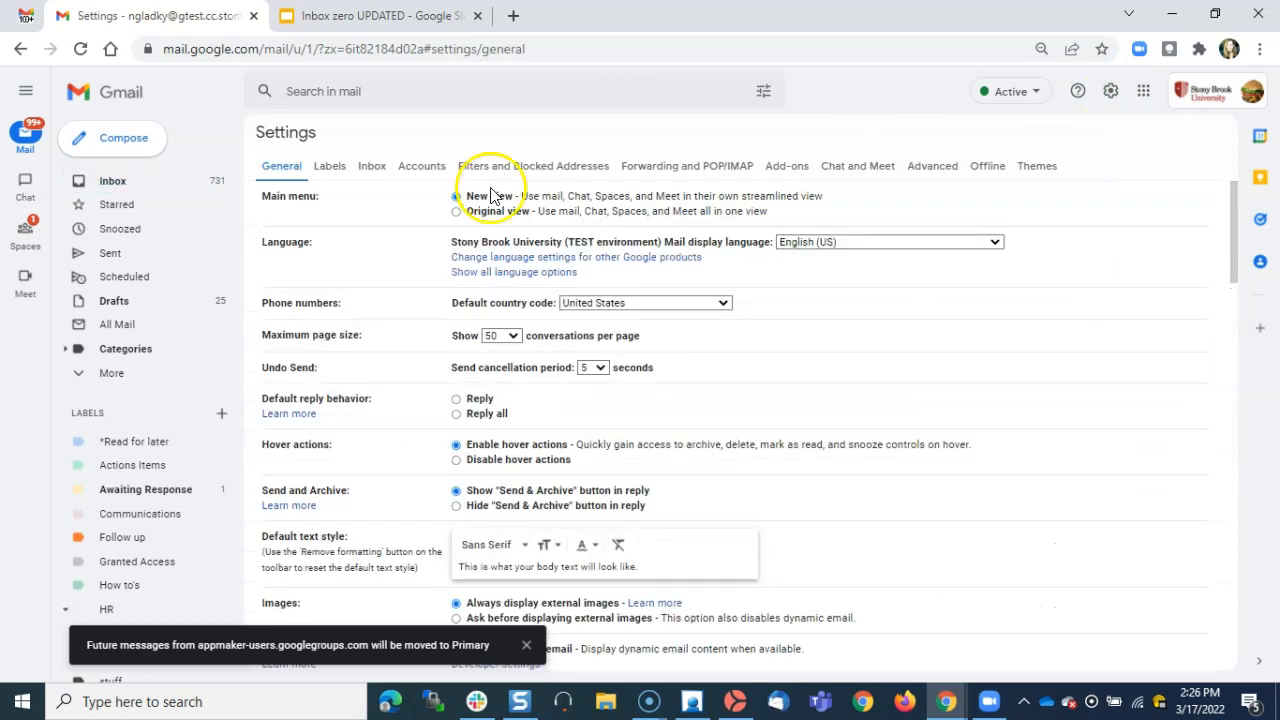
{"action": "left_click", "coordinate": [371, 166]}
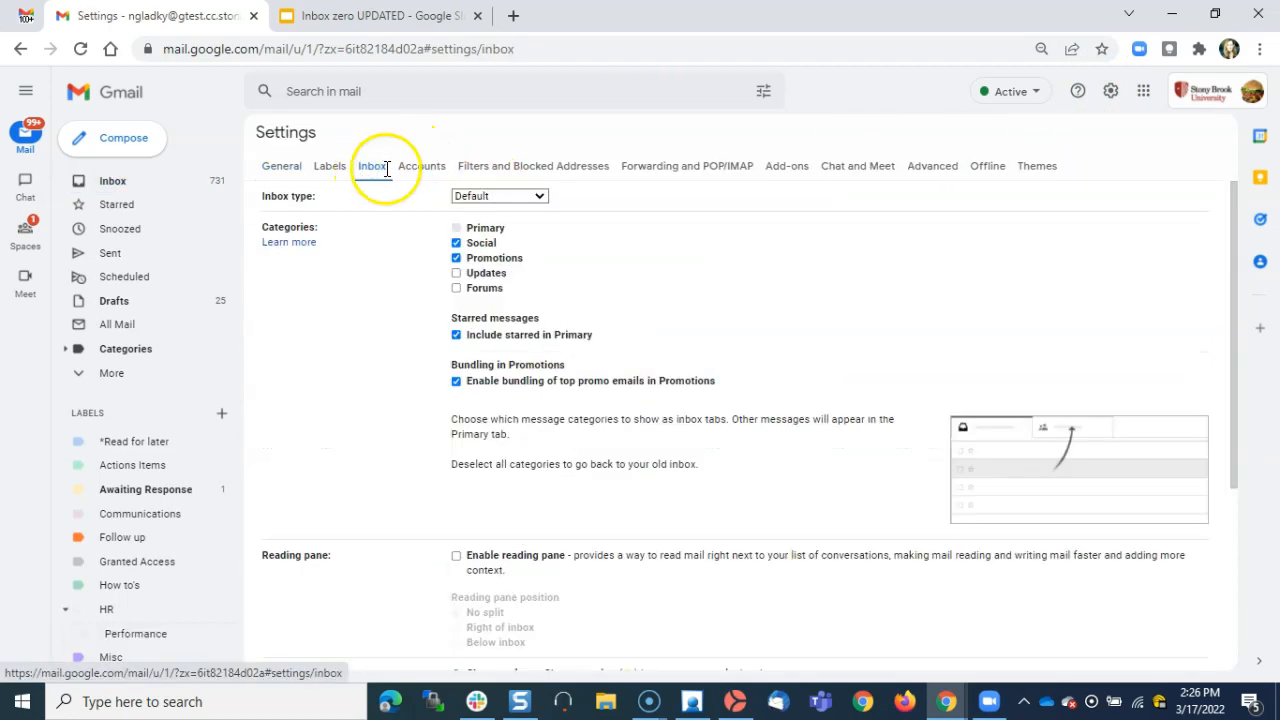
{"action": "mouse_move", "coordinate": [457, 244]}
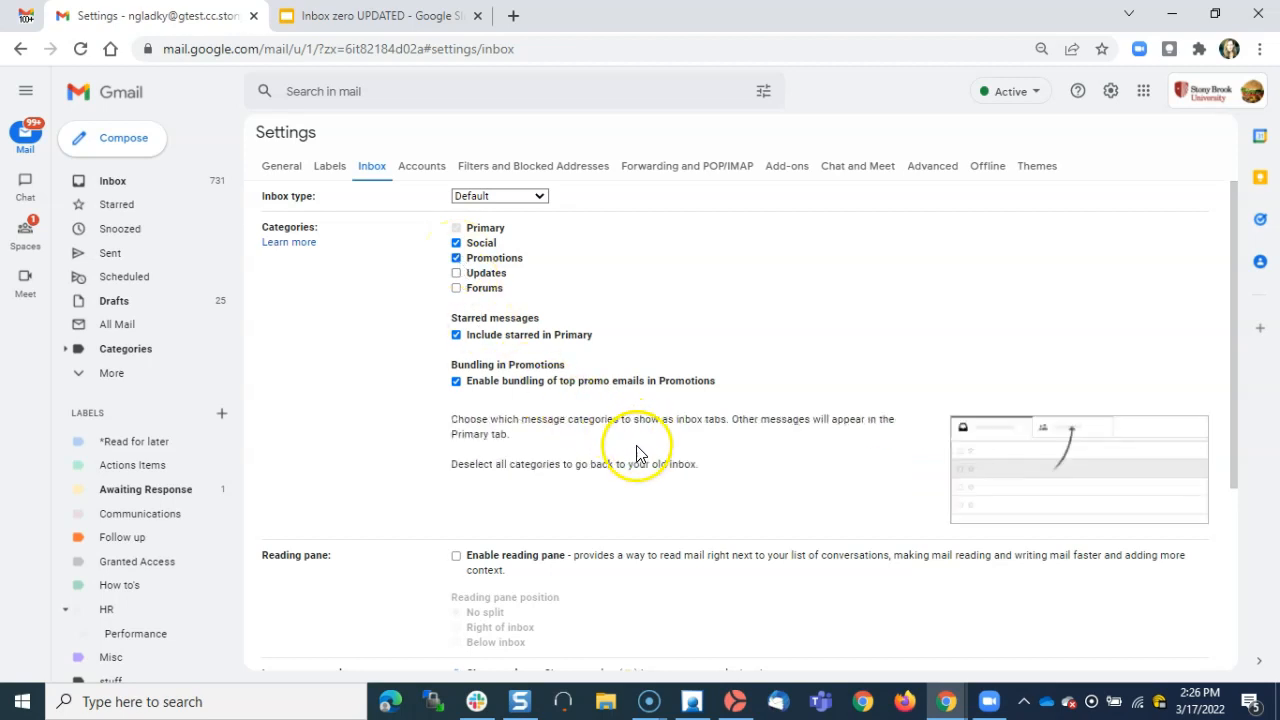
{"action": "mouse_move", "coordinate": [484, 292]}
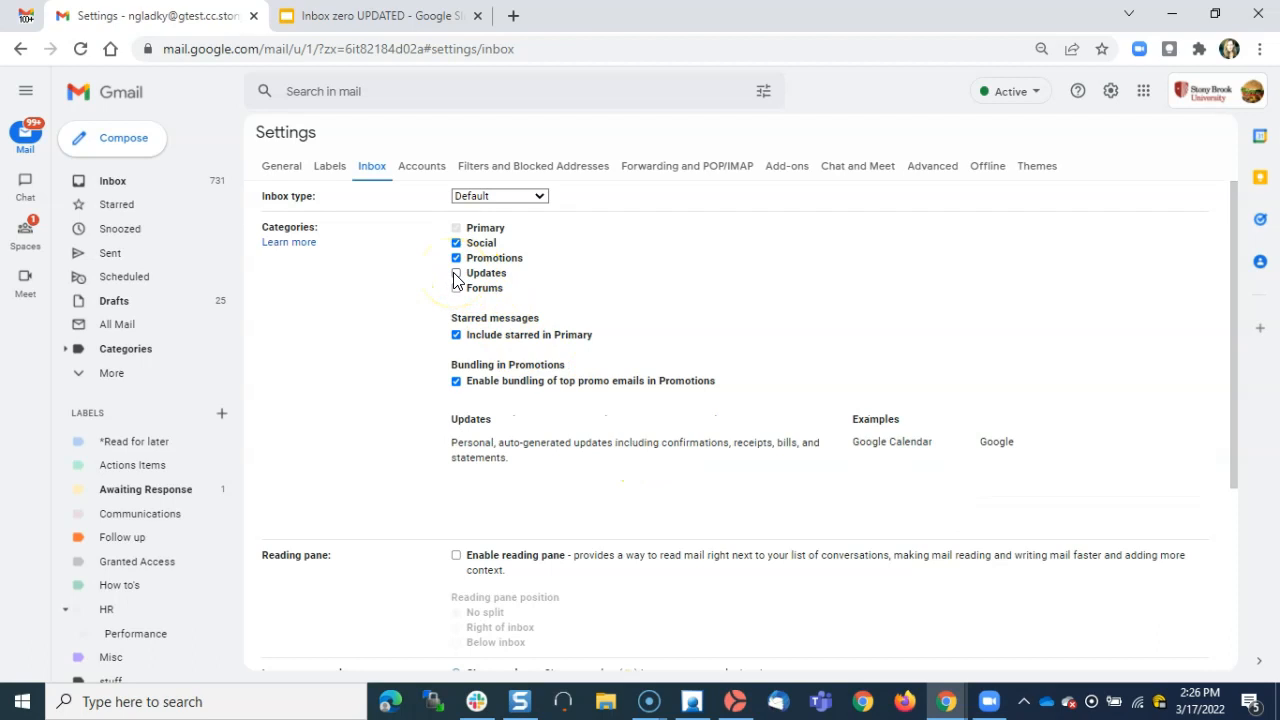
{"action": "left_click", "coordinate": [456, 274]}
{"action": "left_click", "coordinate": [456, 289]}
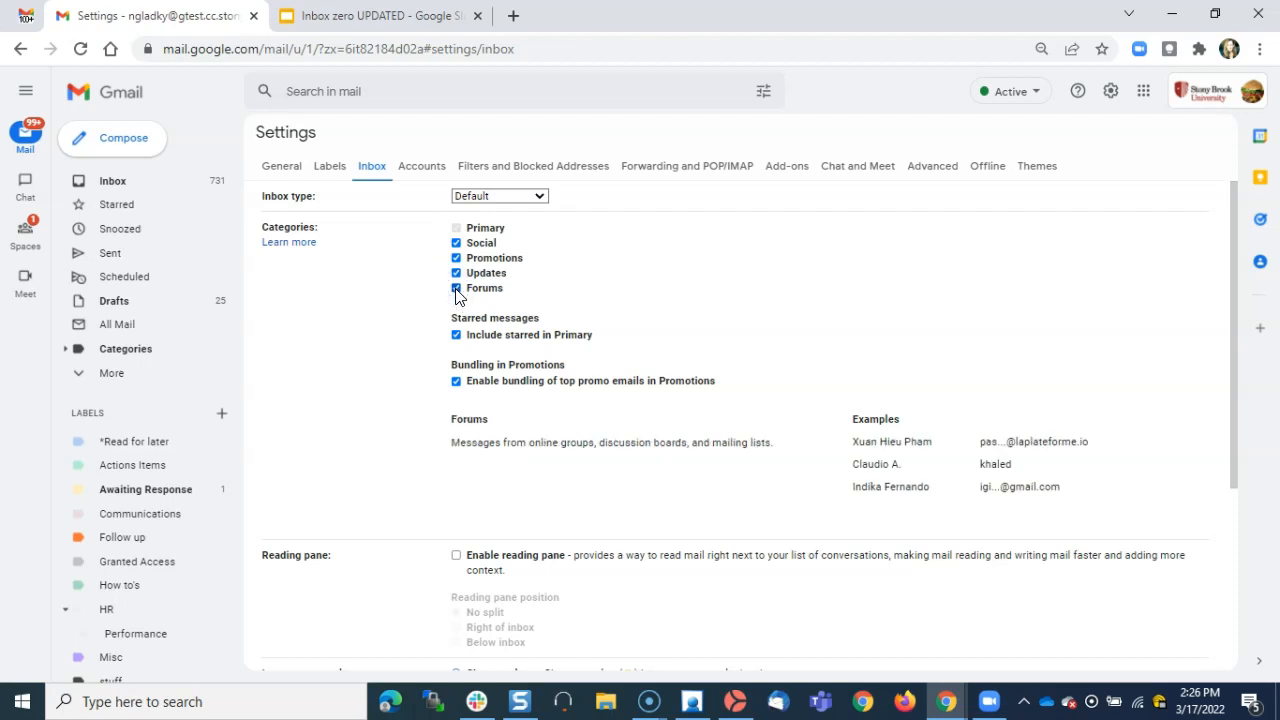
{"action": "left_click", "coordinate": [456, 289]}
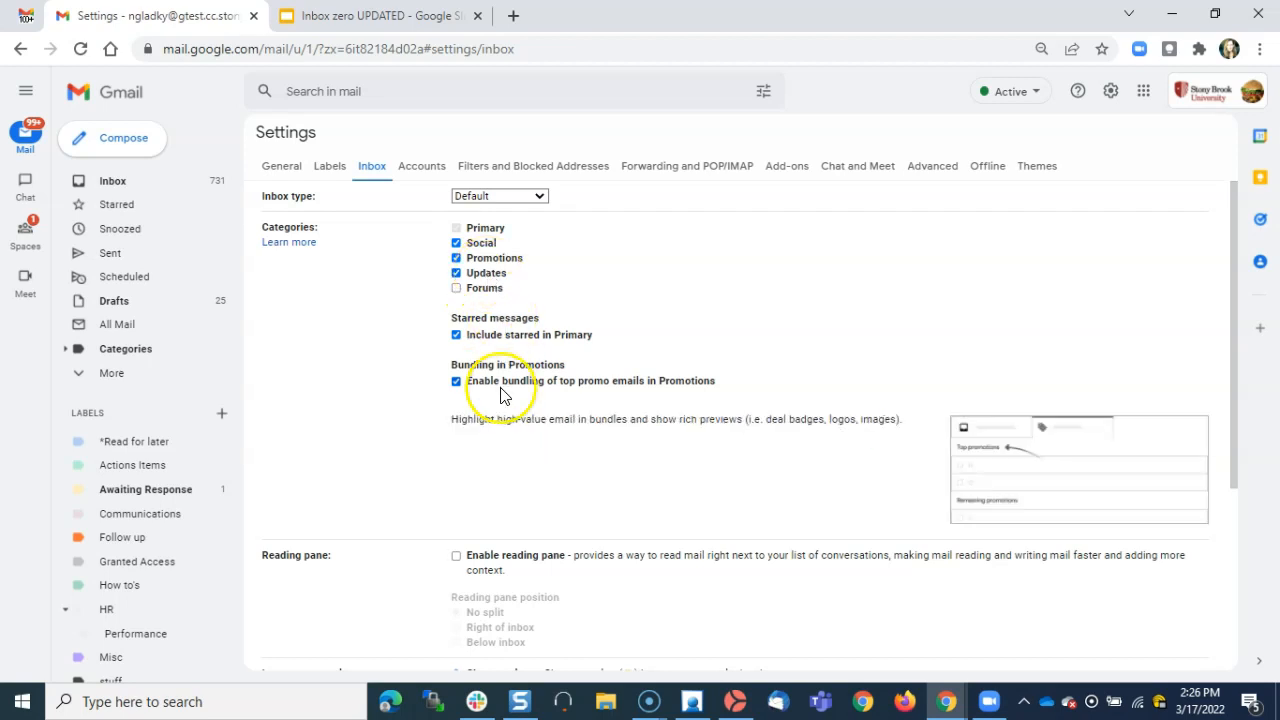
{"action": "scroll", "coordinate": [500, 390], "scroll_direction": "down", "scroll_amount": 3}
{"action": "left_click", "coordinate": [694, 592]}
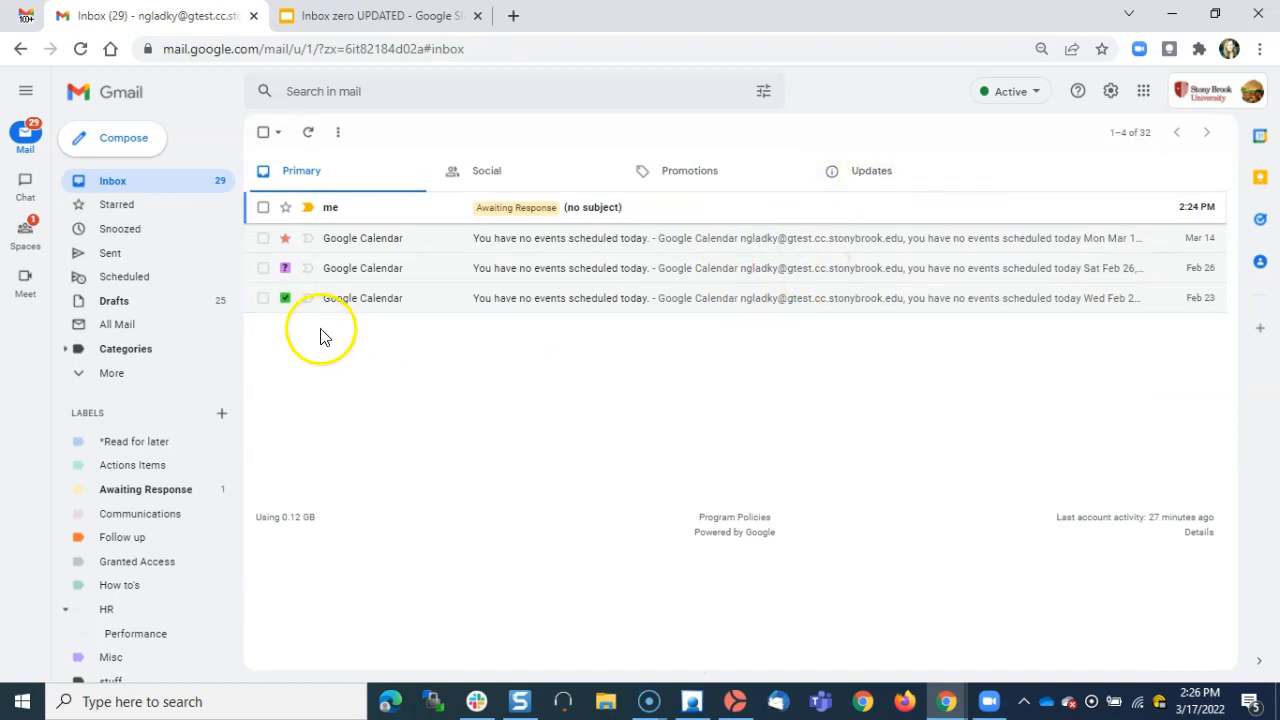
From the Promotions category, archive "Find an email in seconds with these smart preset filters" and delete "Online Polls and Surveys Embedded Directly in Your Email"
{"action": "left_click", "coordinate": [708, 177]}
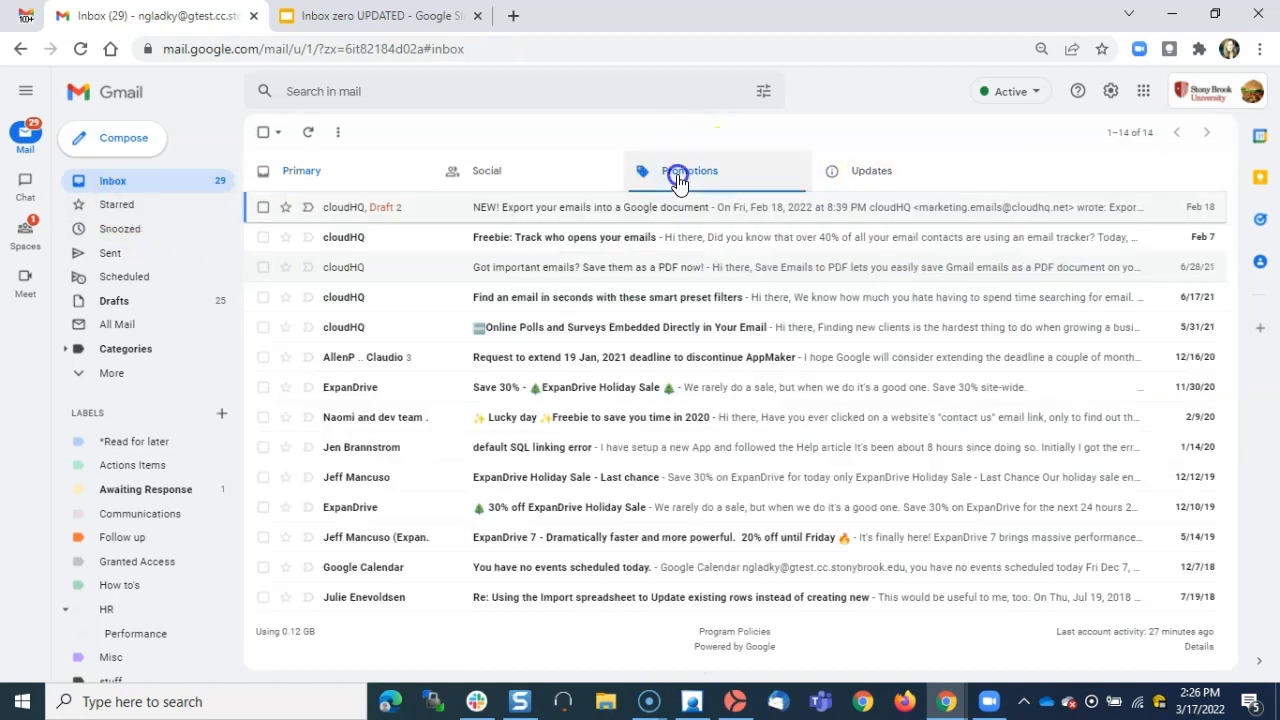
{"action": "mouse_move", "coordinate": [394, 423]}
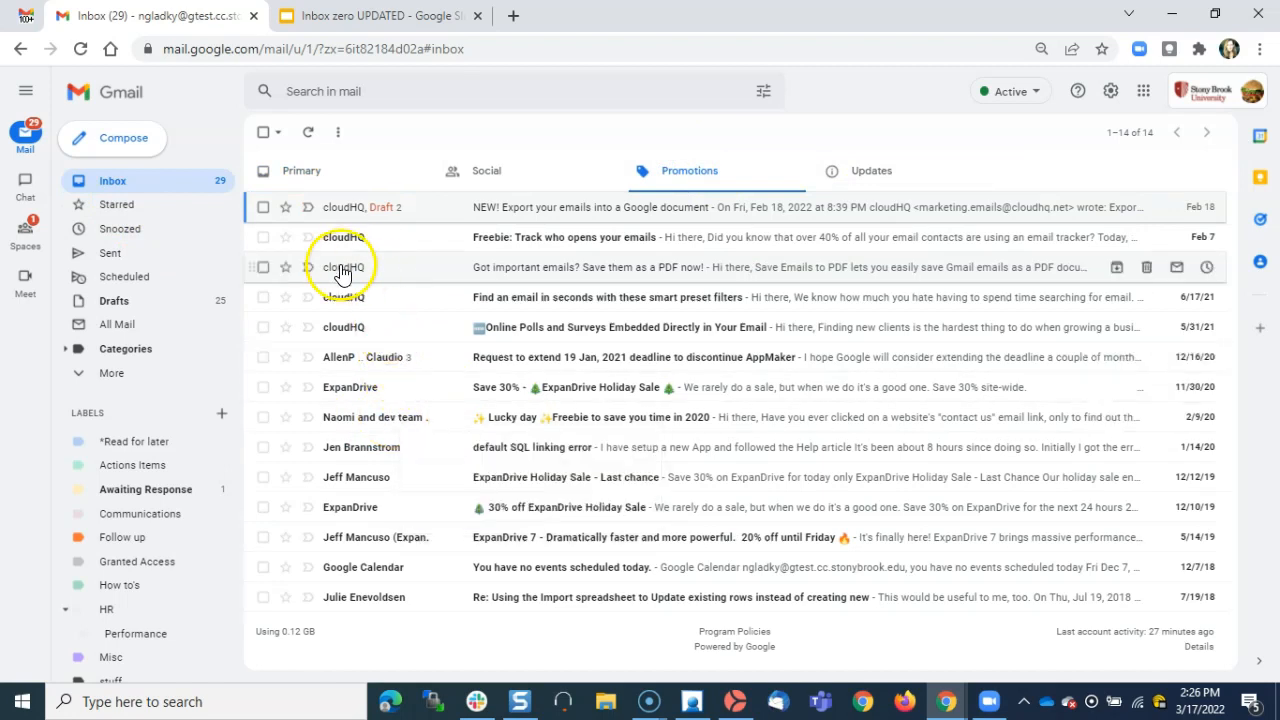
{"action": "left_click", "coordinate": [567, 310]}
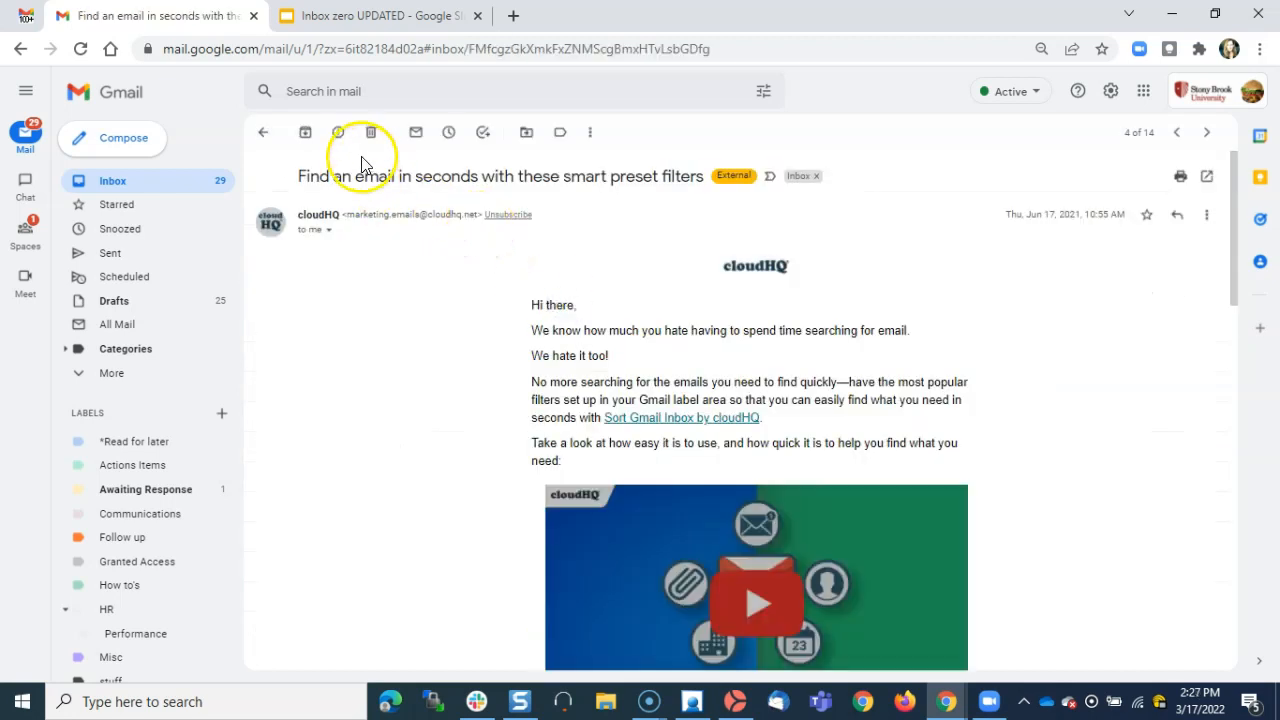
{"action": "left_click", "coordinate": [306, 136]}
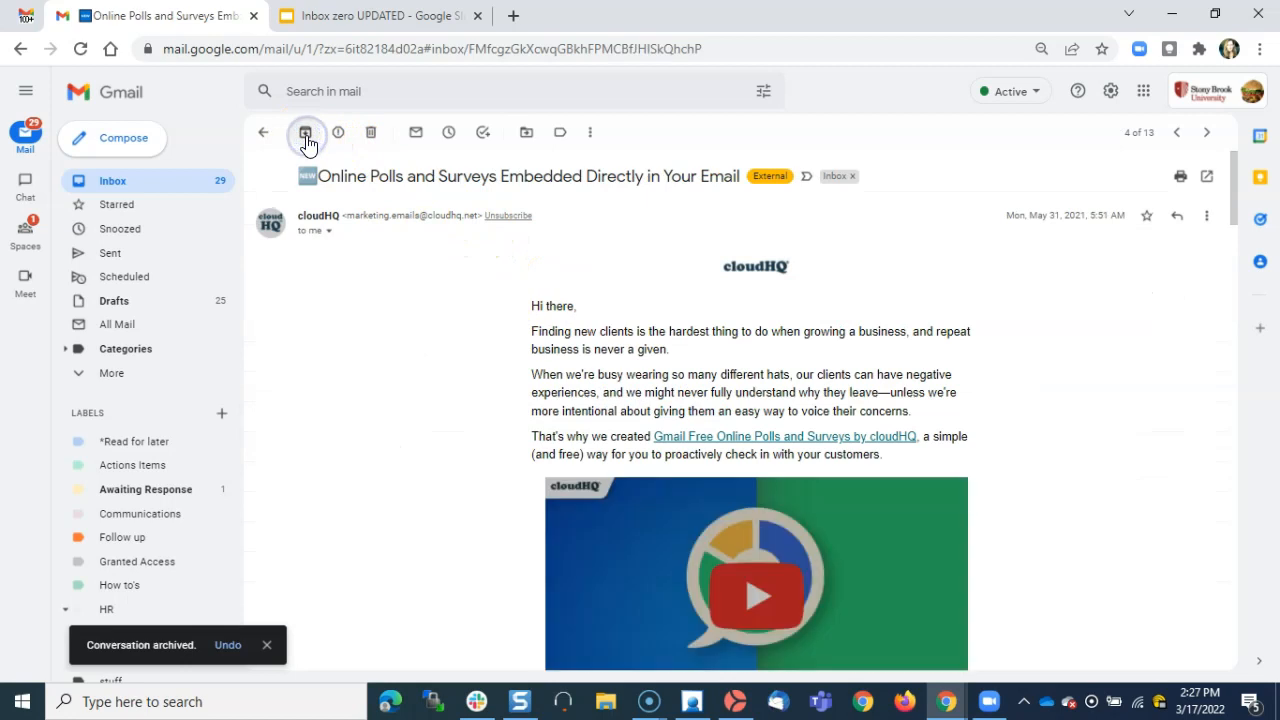
{"action": "left_click", "coordinate": [371, 134]}
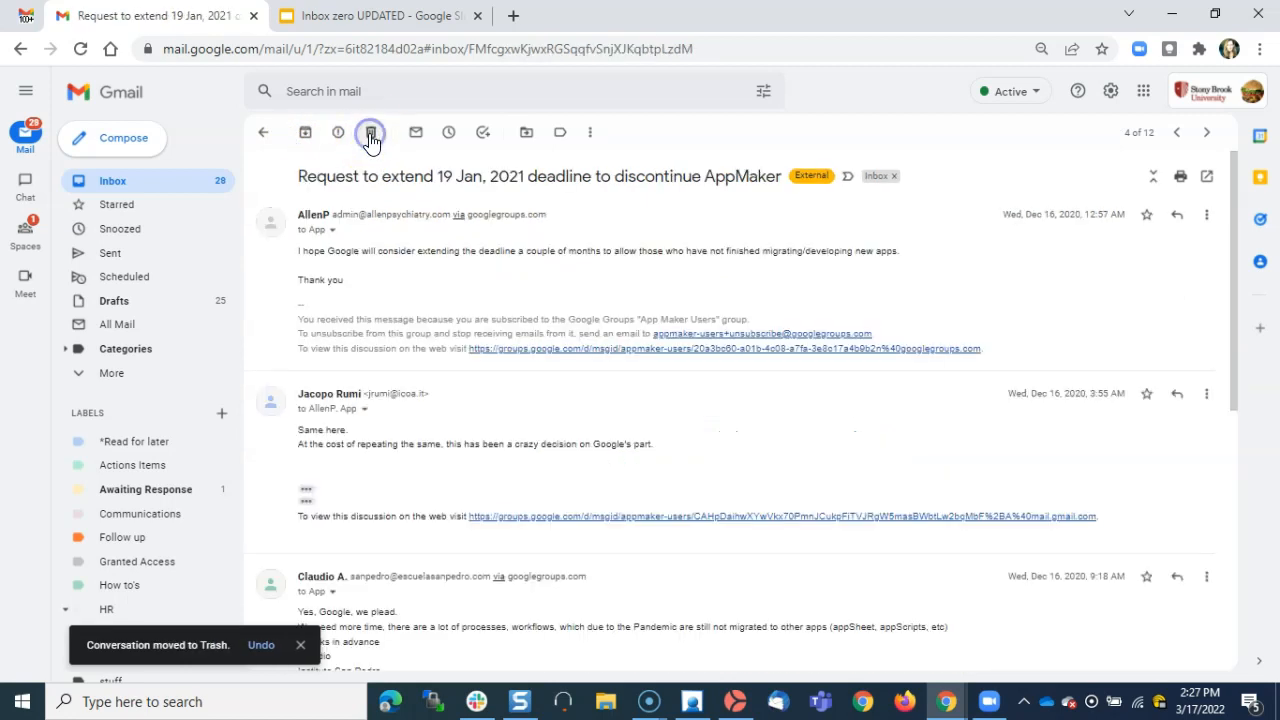
Move "Request to extend 19 Jan, 2021 deadline to discontinue AppMaker" to "Actions Items" and skip past the ExpanDrive Holiday Sale message
{"action": "left_click", "coordinate": [527, 133]}
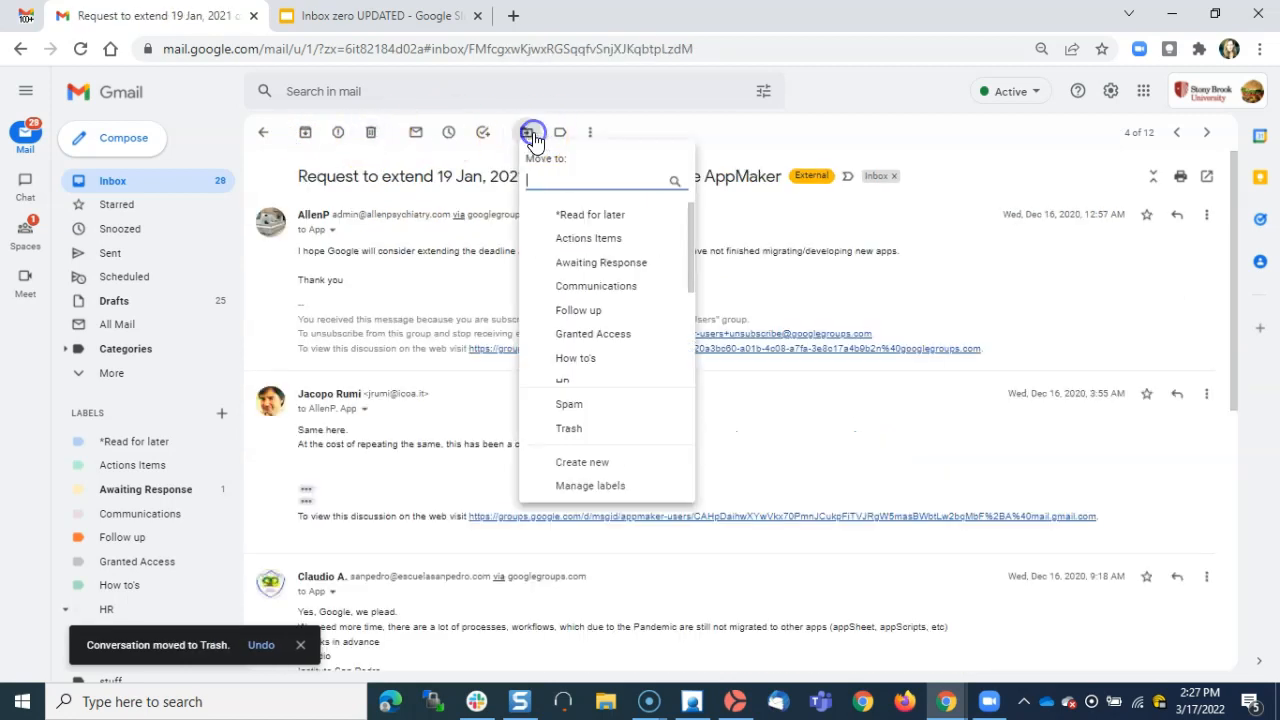
{"action": "left_click", "coordinate": [585, 238]}
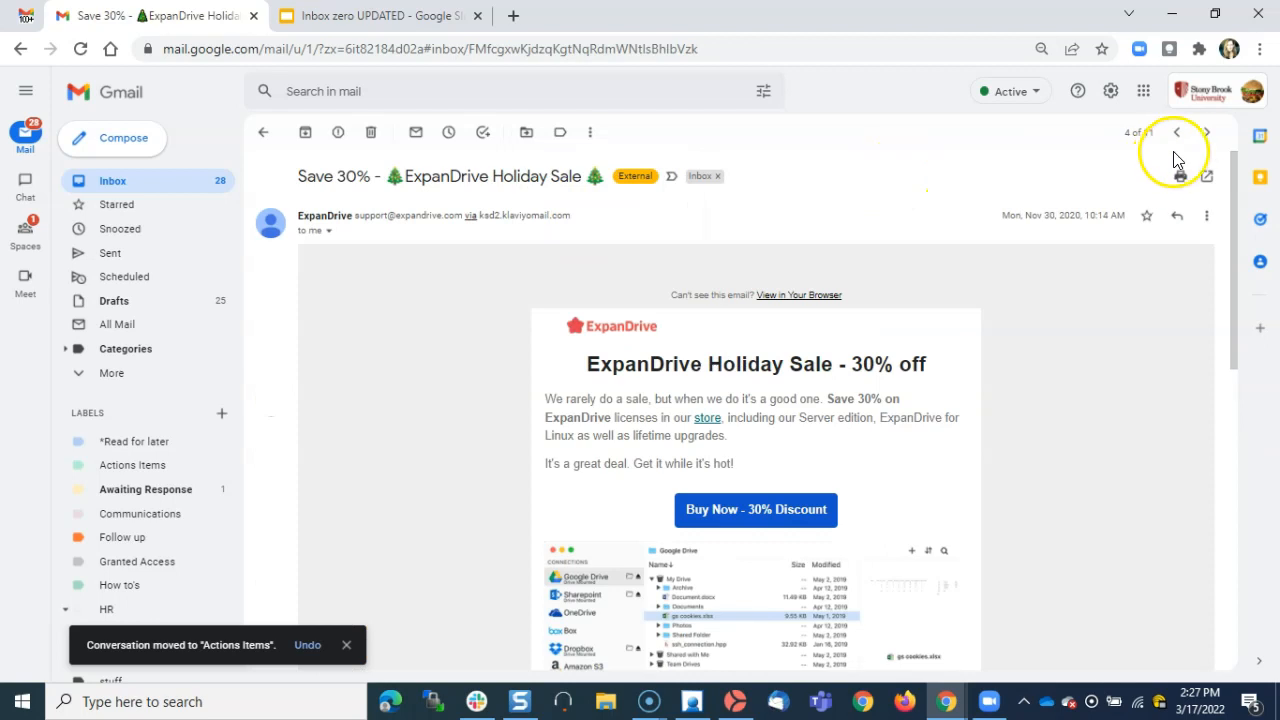
{"action": "left_click", "coordinate": [1201, 140]}
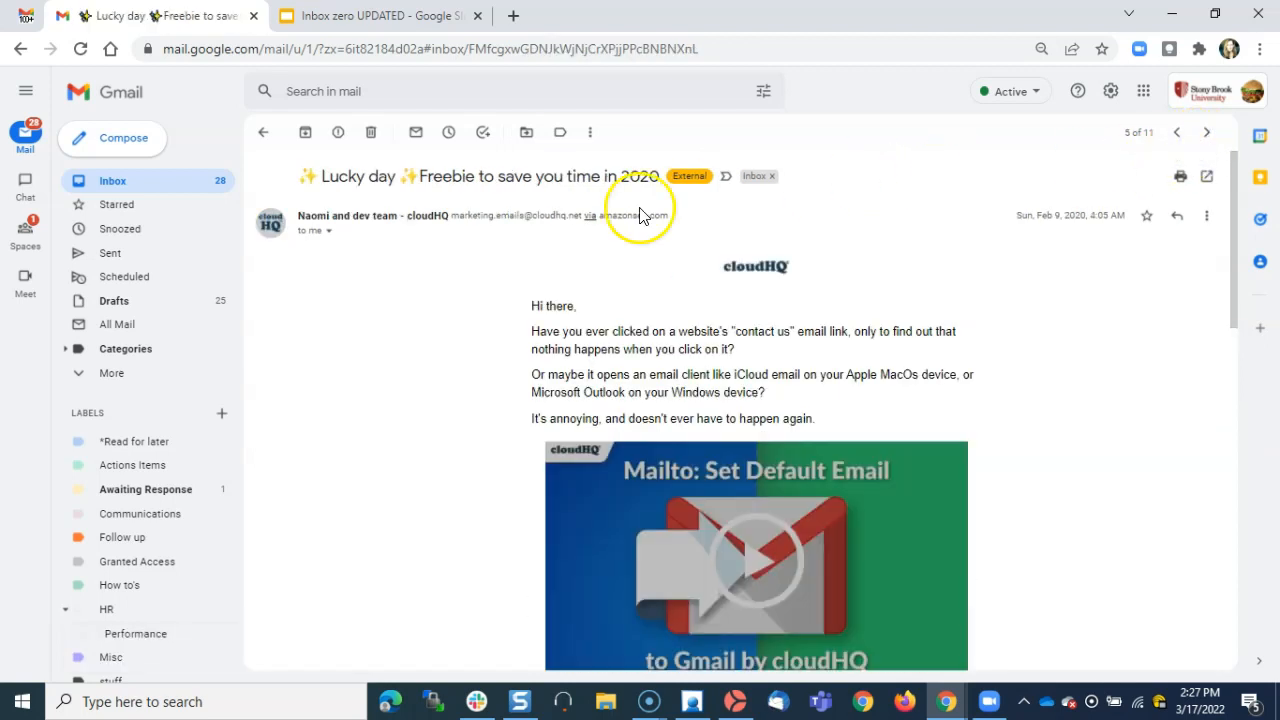